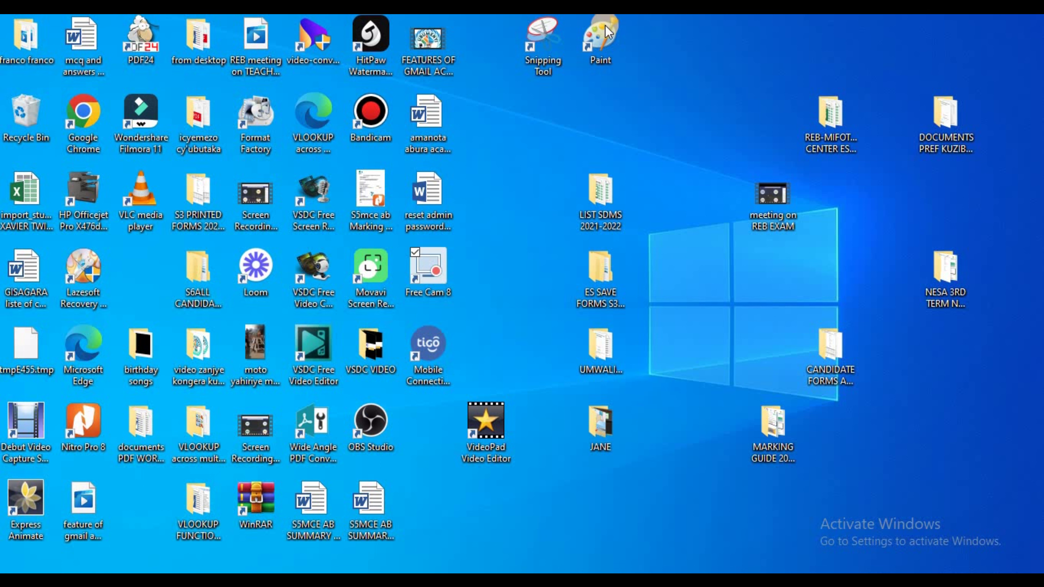
- Move the Paint shortcut to an open area of the desktop, between the Snipping Tool and REB-MIFOT... icons
{"action": "mouse_move", "coordinate": [604, 25]}
{"action": "left_mouse_down"}
{"action": "mouse_move", "coordinate": [637, 91]}
{"action": "mouse_move", "coordinate": [659, 106]}
{"action": "left_mouse_up"}
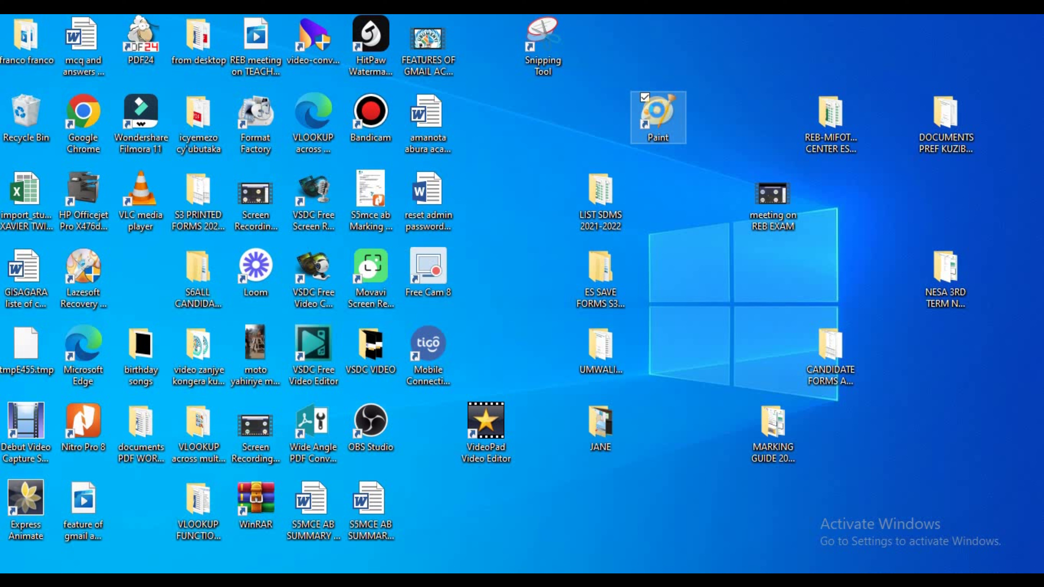
{"action": "right_click", "coordinate": [657, 110]}
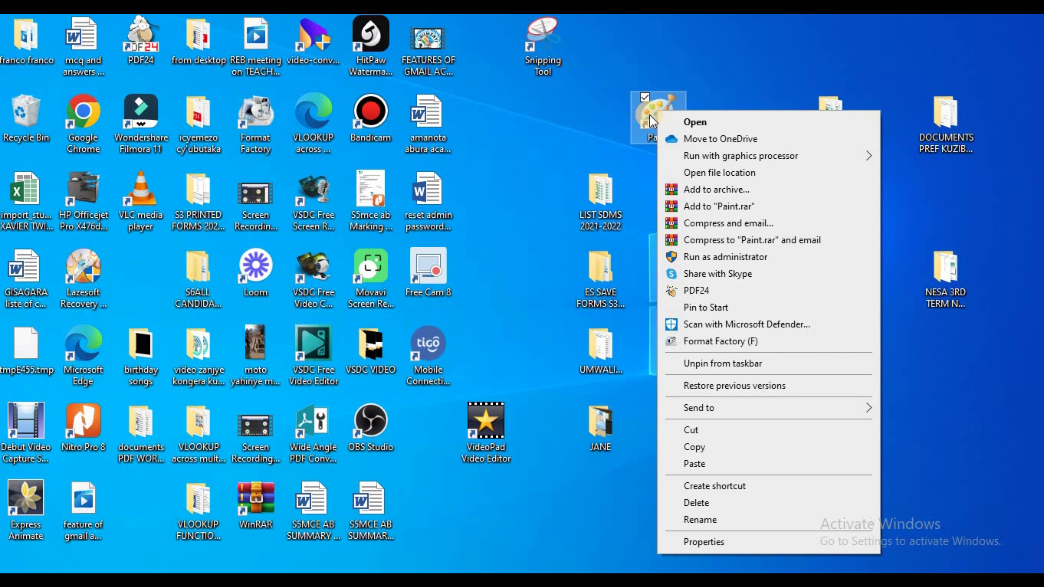
{"action": "left_click", "coordinate": [639, 128]}
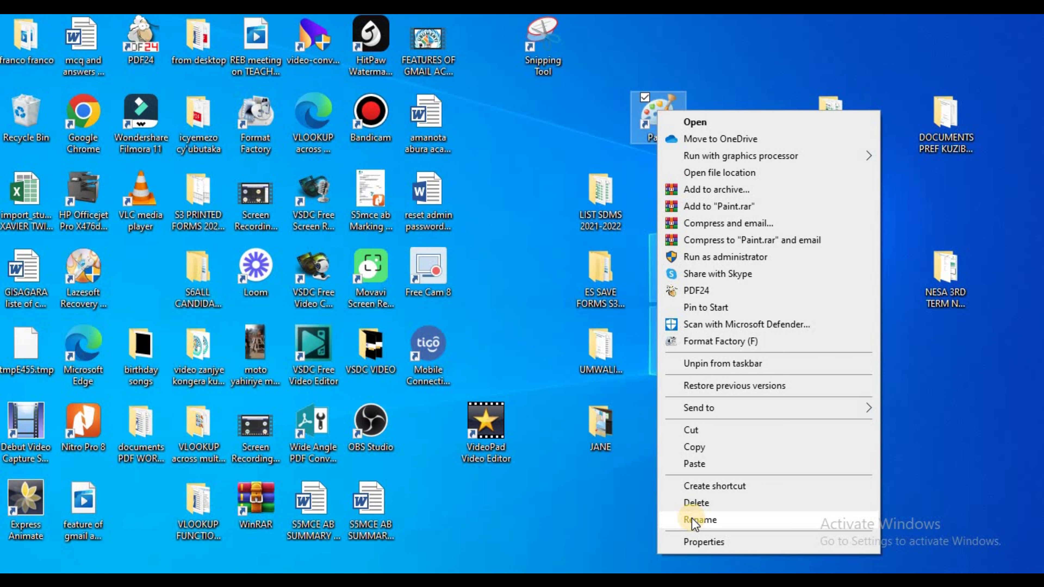
{"action": "left_click", "coordinate": [646, 92]}
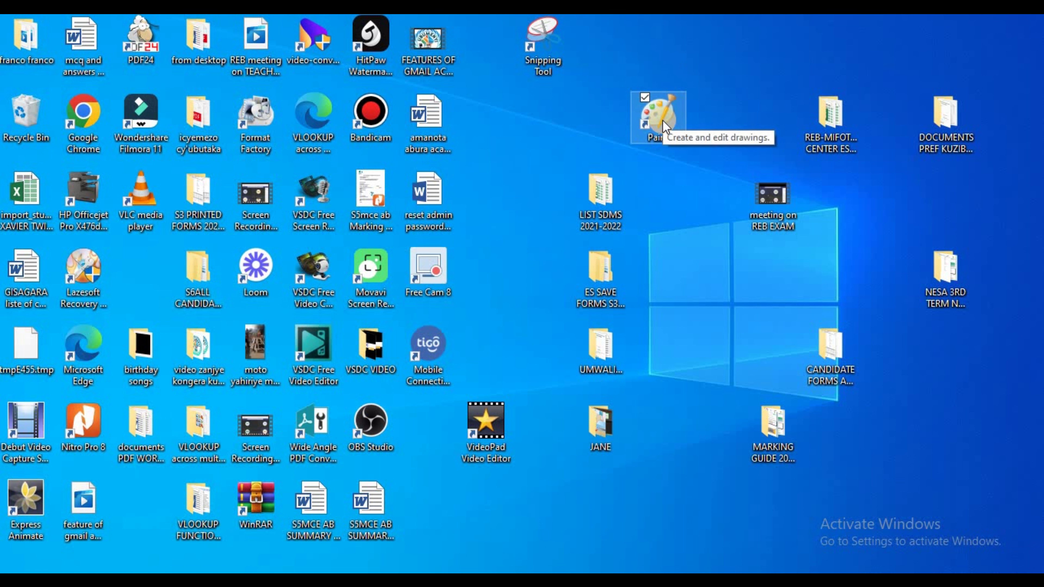
{"action": "double_click", "coordinate": [652, 104]}
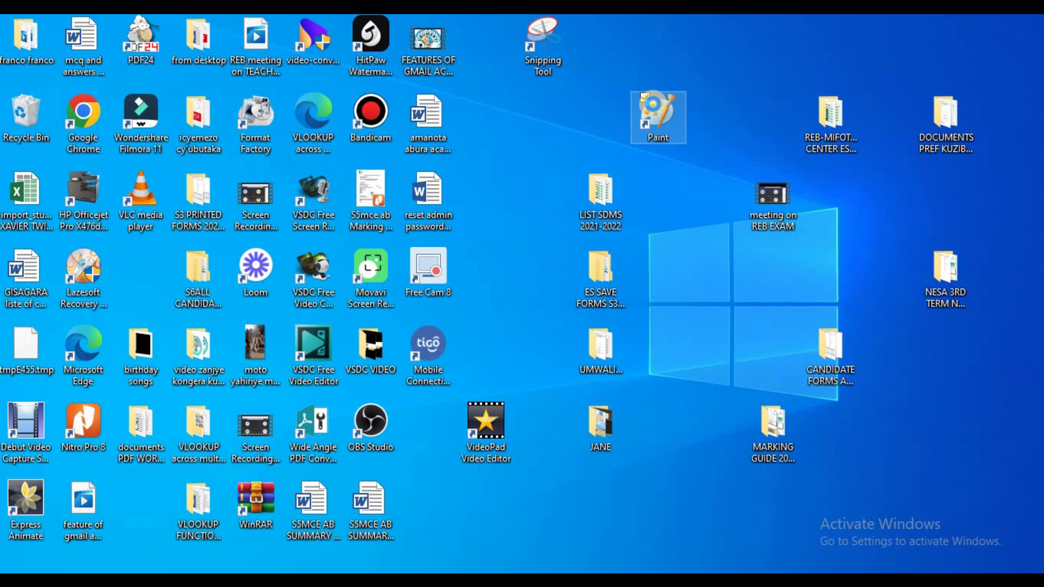
{"action": "left_click", "coordinate": [548, 130]}
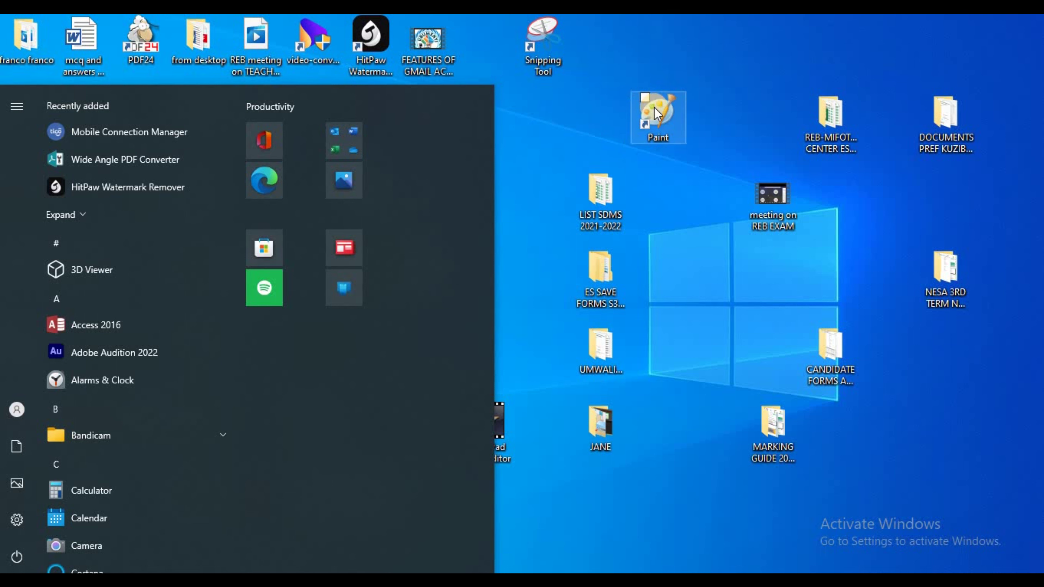
{"action": "left_click", "coordinate": [634, 116]}
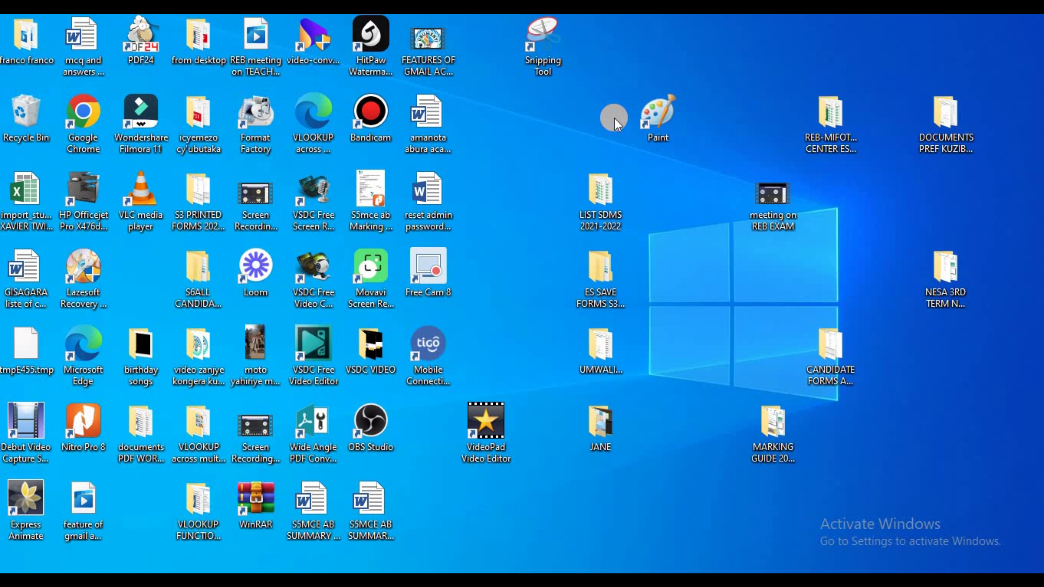
- Switch the desktop icons to the large icon size
{"action": "right_click", "coordinate": [614, 117]}
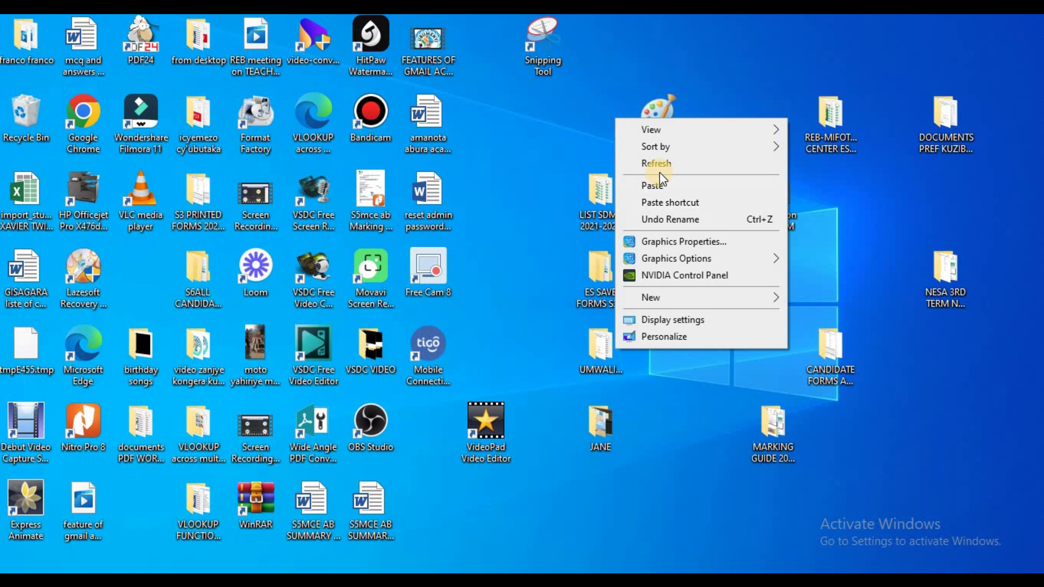
{"action": "mouse_move", "coordinate": [660, 127]}
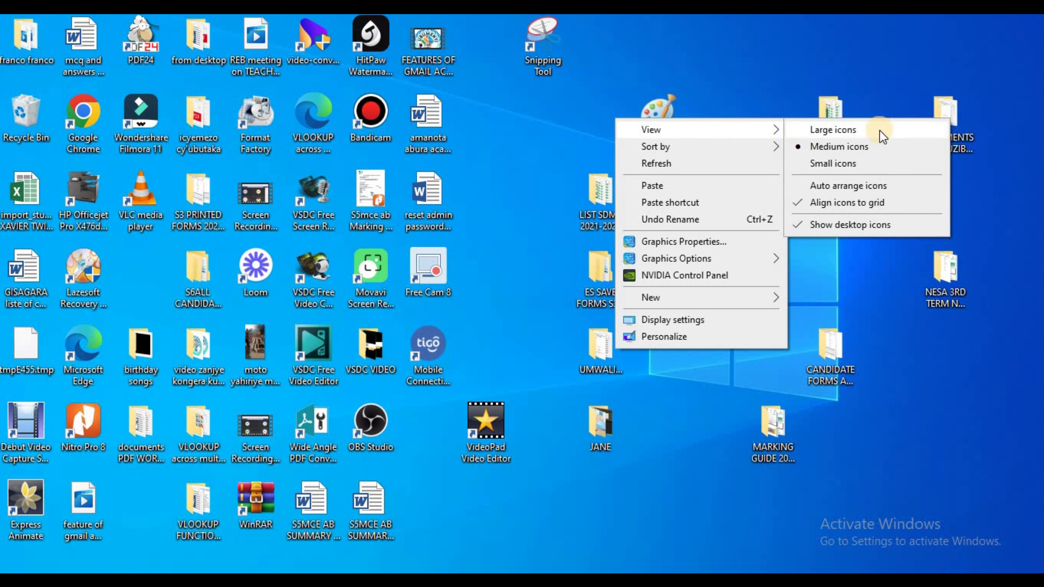
{"action": "left_click", "coordinate": [863, 130]}
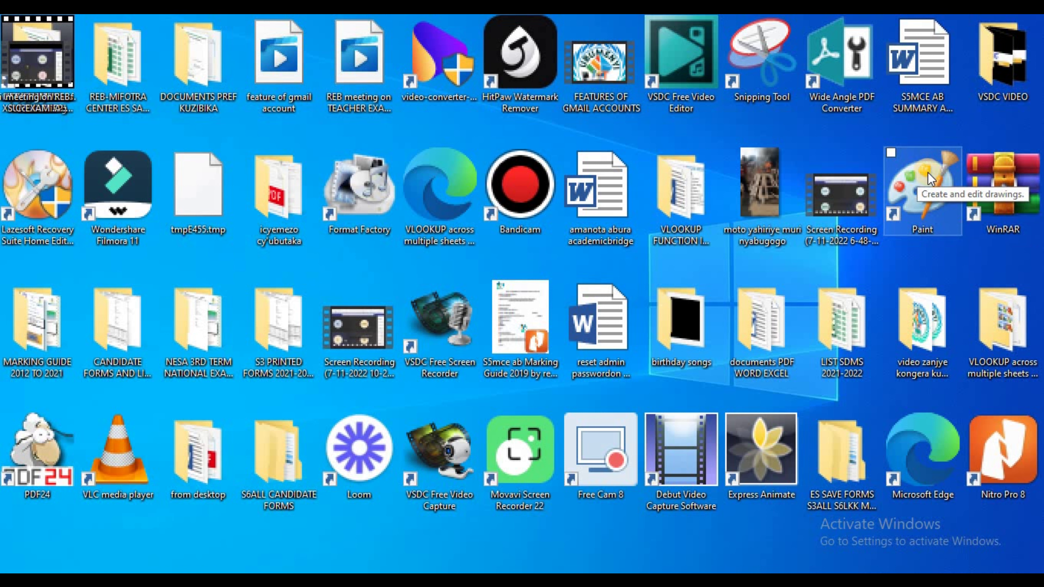
{"action": "left_click", "coordinate": [933, 215]}
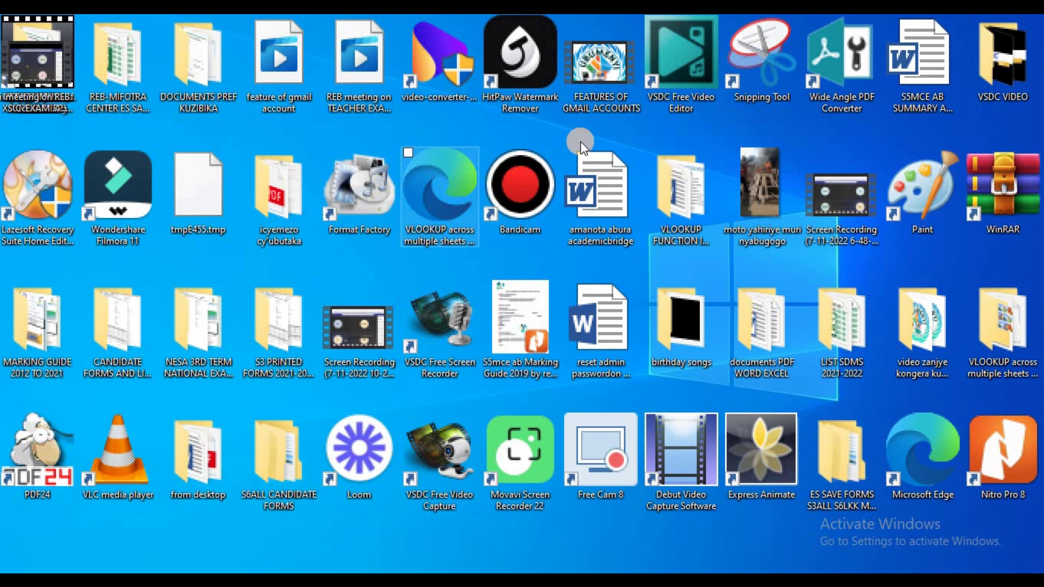
- Set the desktop icon size back to medium icons
{"action": "right_click", "coordinate": [848, 137]}
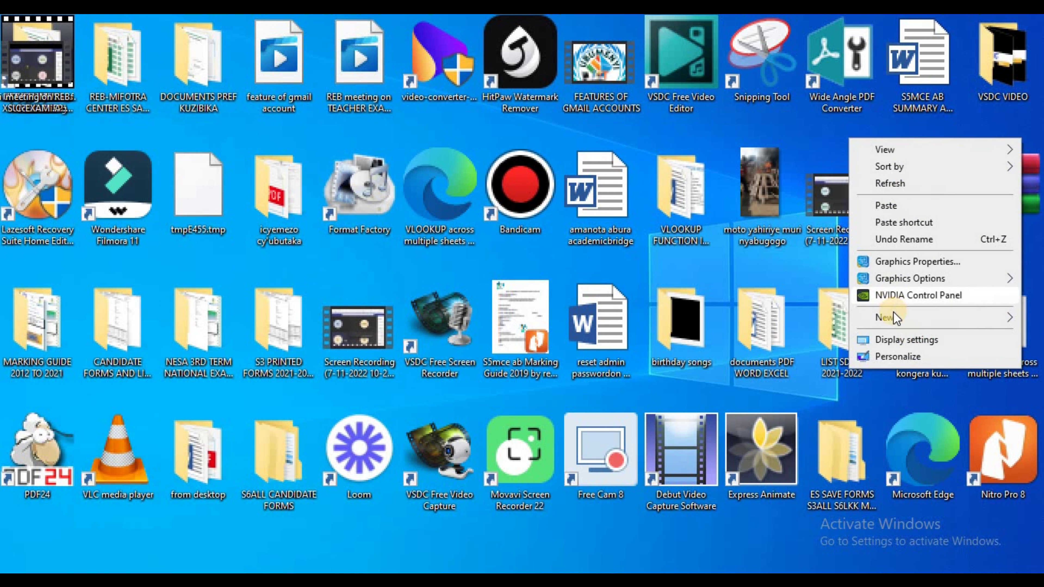
{"action": "mouse_move", "coordinate": [901, 143]}
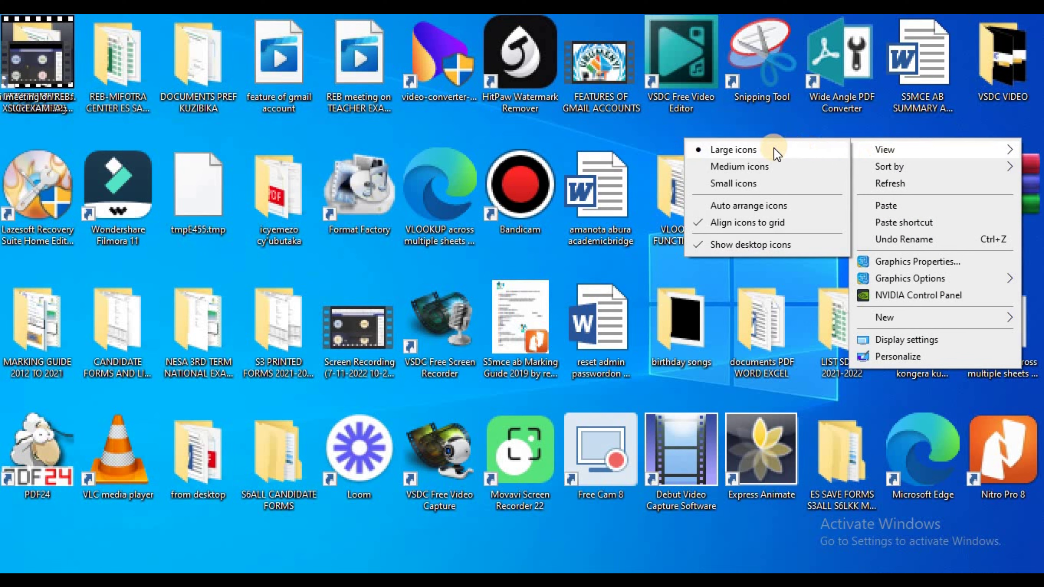
{"action": "left_click", "coordinate": [745, 166]}
{"action": "left_click", "coordinate": [139, 517]}
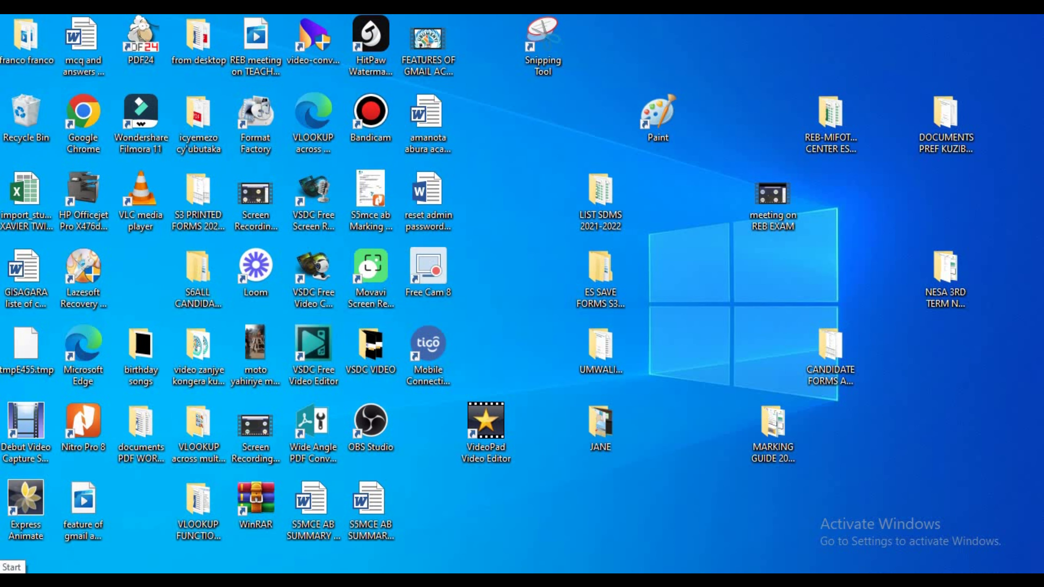
- Search Windows for "paint" and launch the Paint app from the results
{"action": "key", "text": "super"}
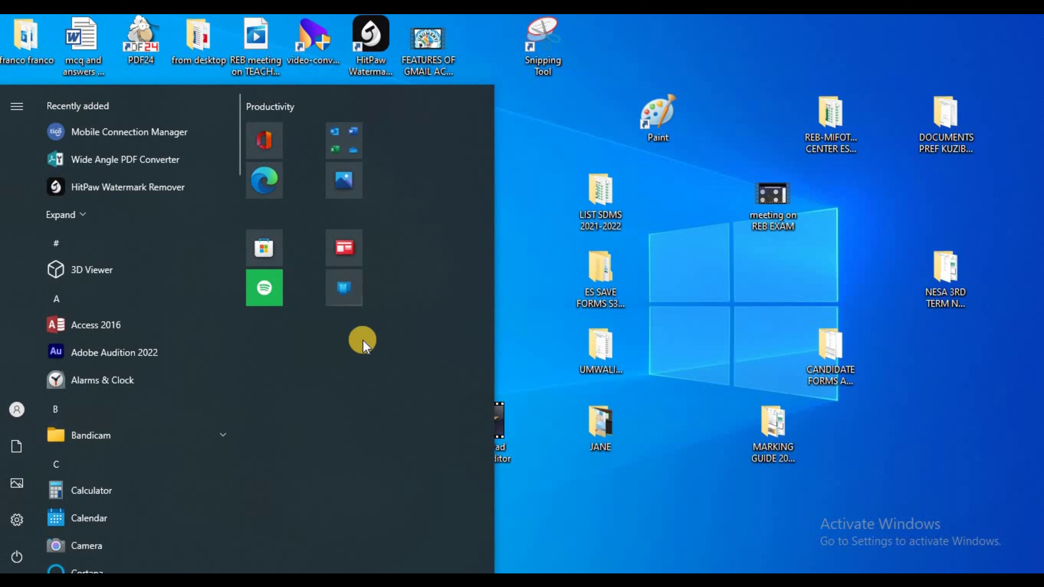
{"action": "left_click", "coordinate": [698, 335]}
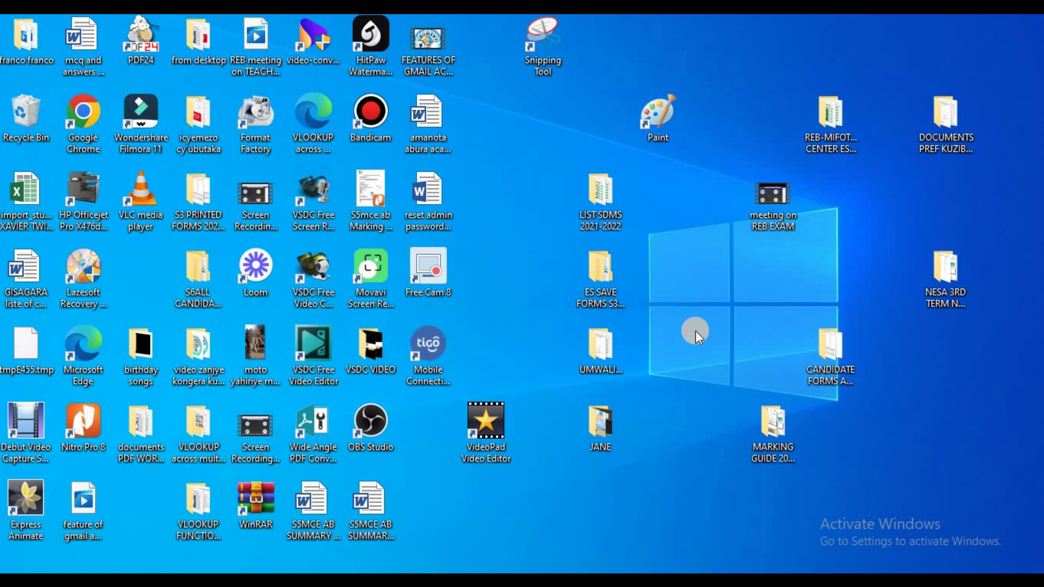
{"action": "key", "text": "super"}
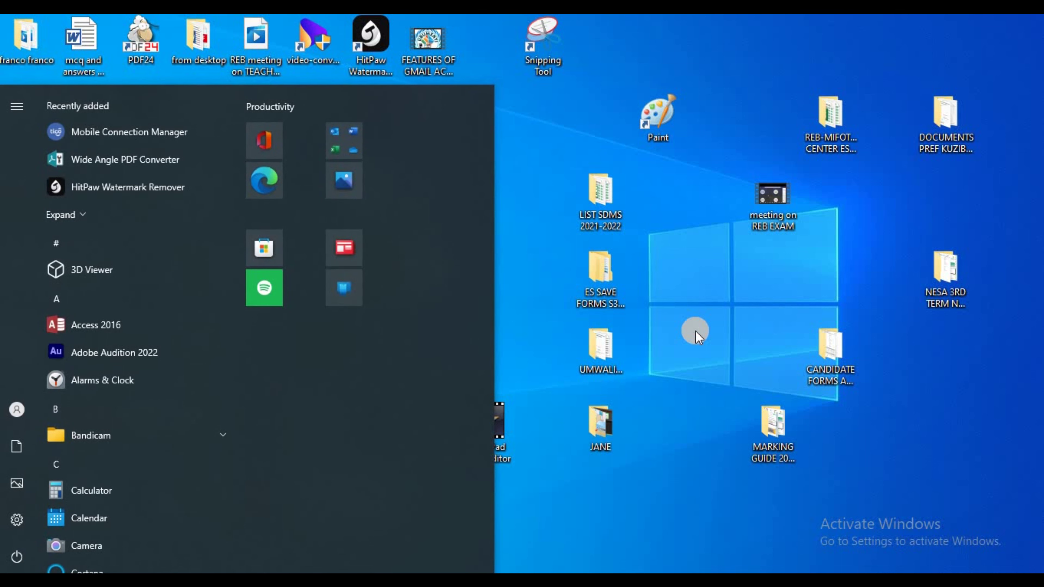
{"action": "type", "text": "paint"}
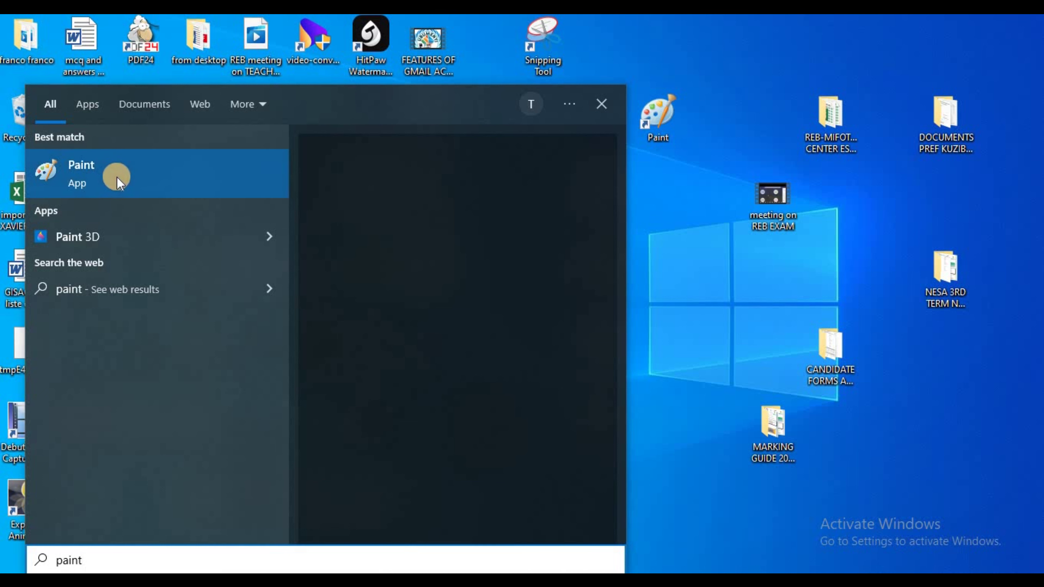
{"action": "left_click", "coordinate": [83, 162]}
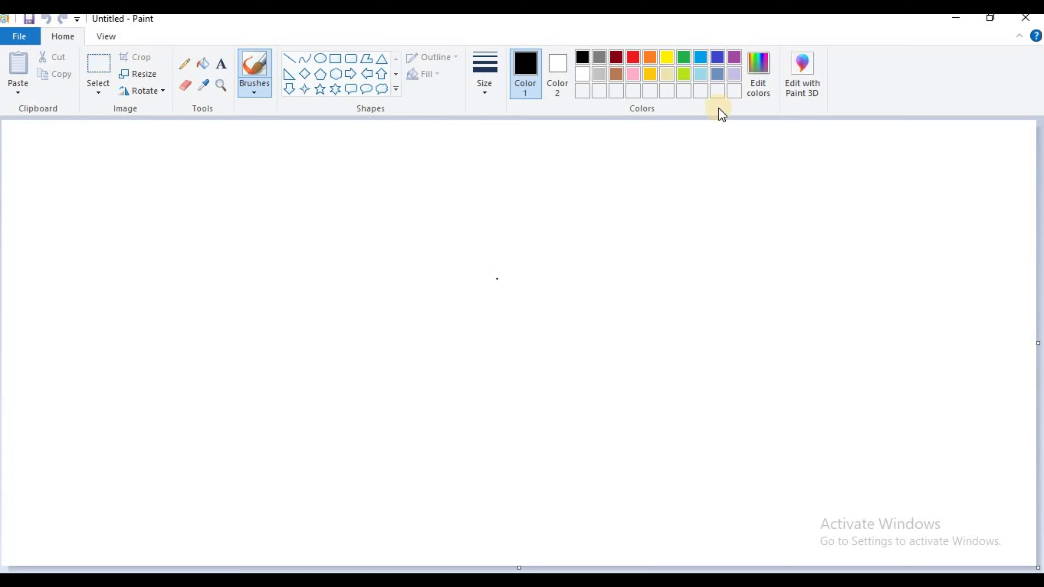
- Minimise Paint, examine which programs can open the "meeting on REB EXAM" video on the desktop, and return to Paint
{"action": "left_click", "coordinate": [955, 19]}
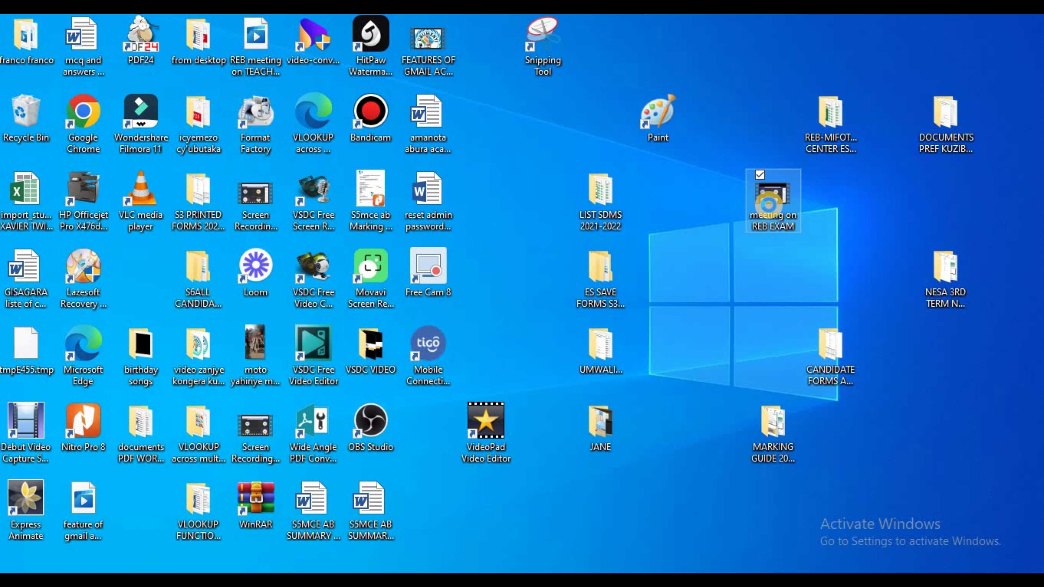
{"action": "right_click", "coordinate": [769, 205]}
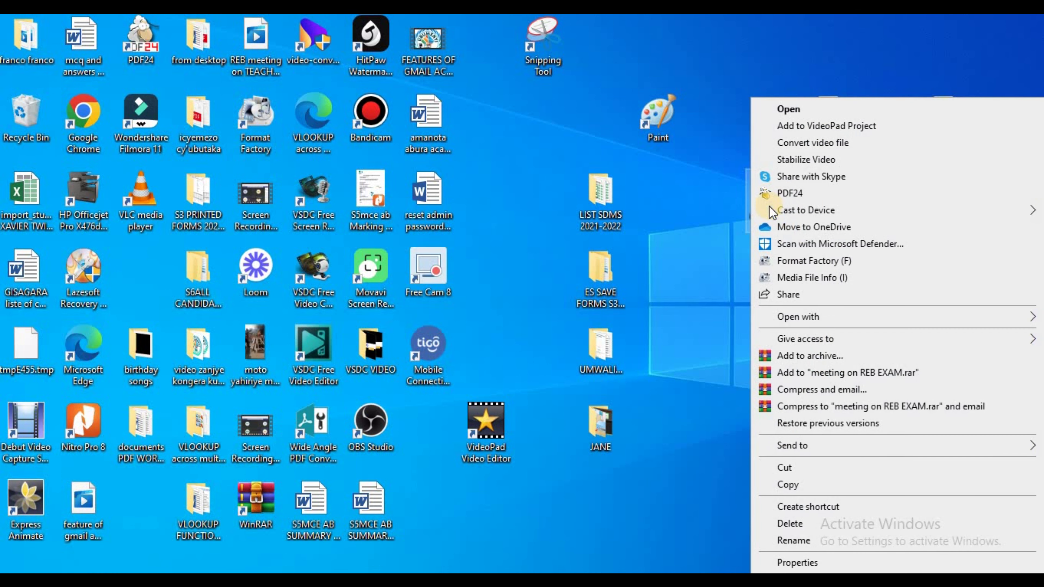
{"action": "left_click", "coordinate": [803, 317]}
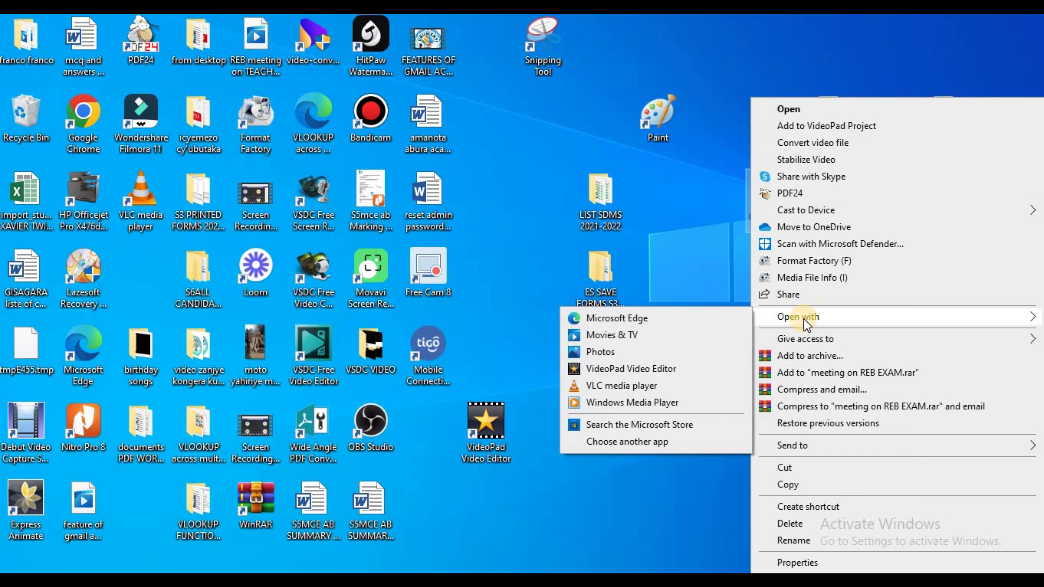
{"action": "left_click", "coordinate": [777, 317]}
{"action": "left_click", "coordinate": [537, 247]}
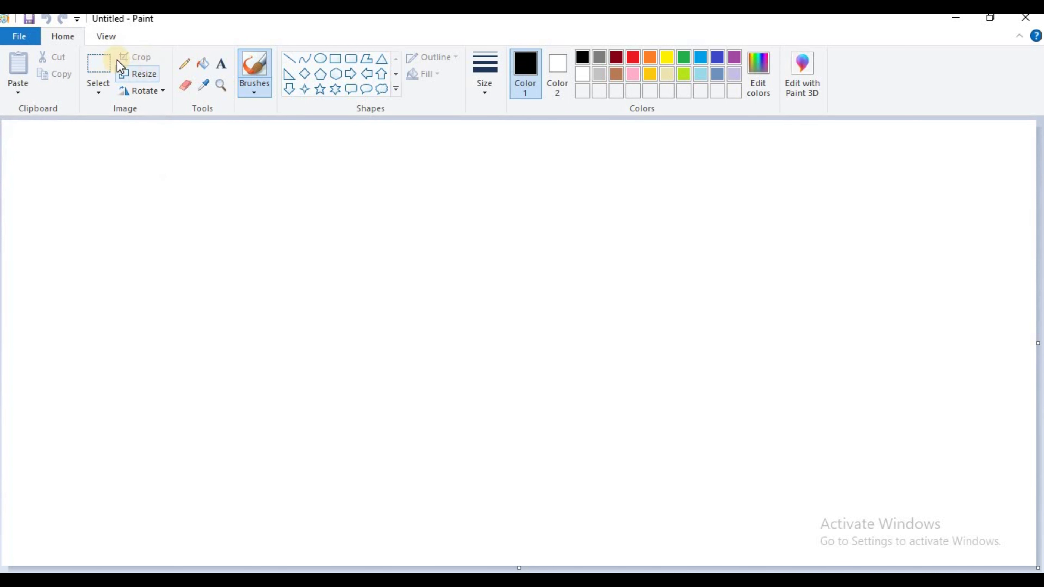
- Paste the picture "CROPPED best logo ubumenyi ict new oneONE" from the Pictures folder onto the blank canvas and deselect it
{"action": "left_click", "coordinate": [21, 97]}
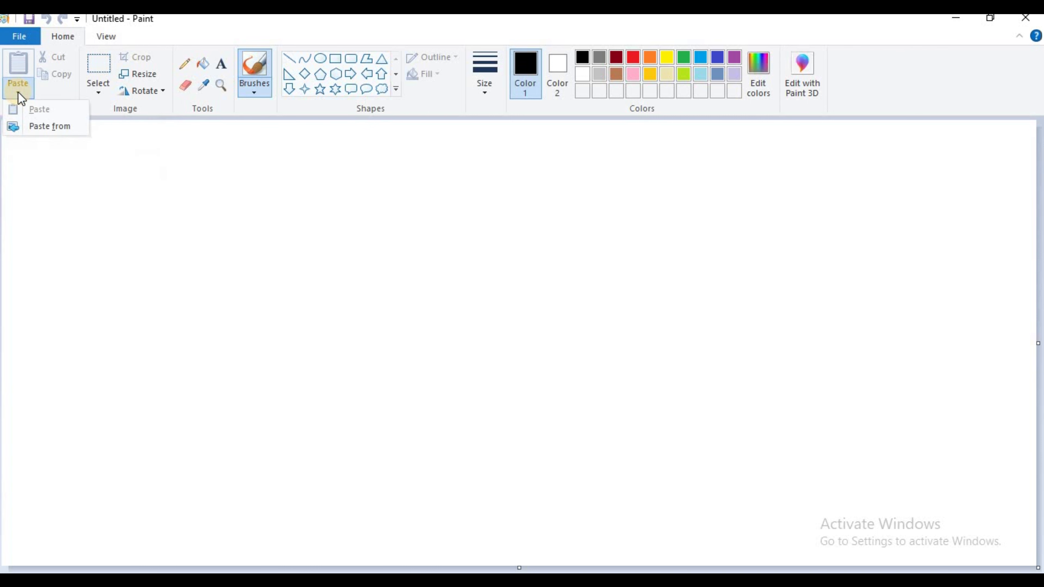
{"action": "left_click", "coordinate": [48, 126]}
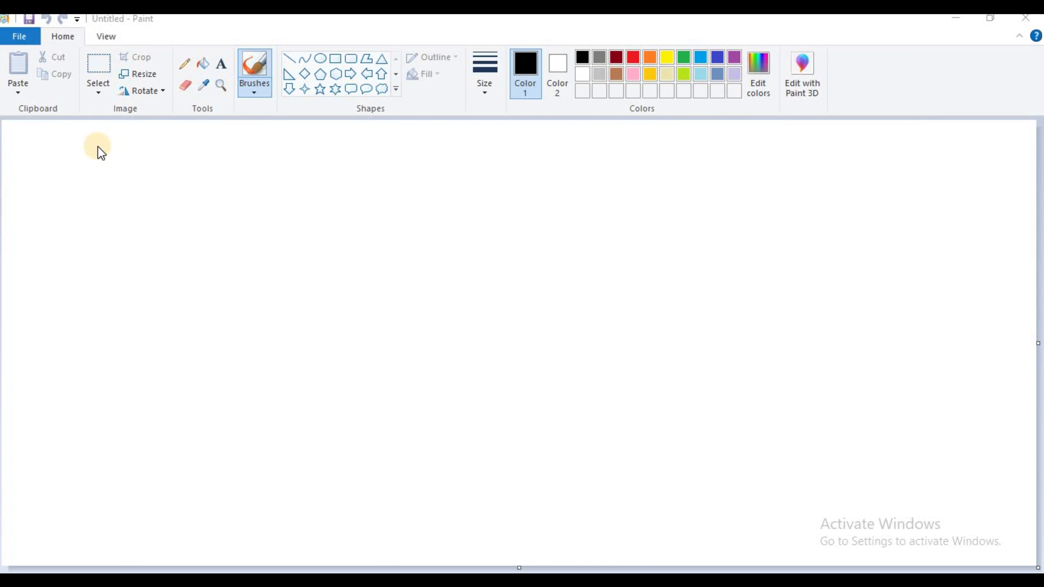
{"action": "left_click", "coordinate": [20, 94]}
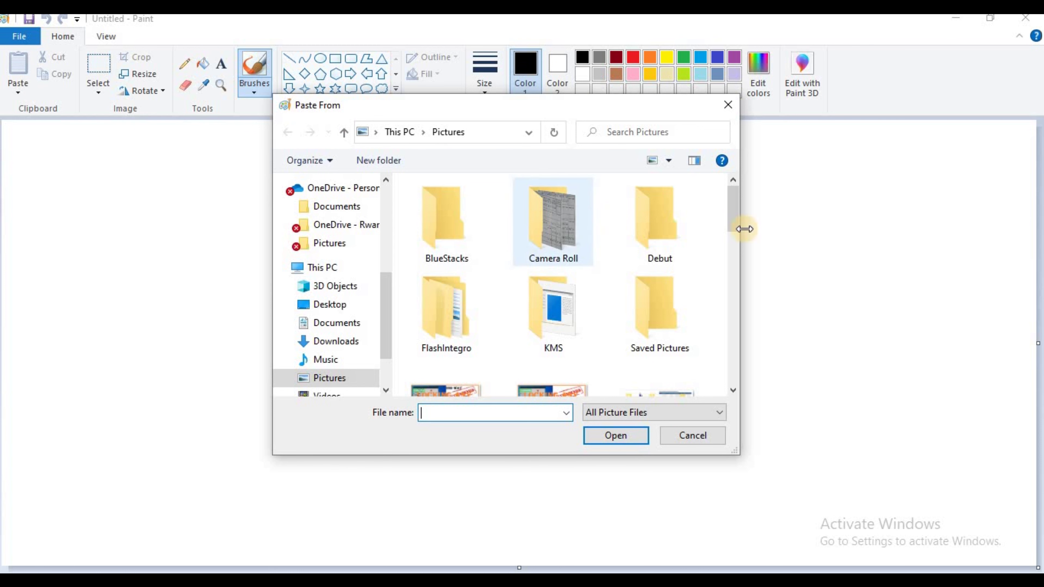
{"action": "left_click_drag", "start_coordinate": [731, 211], "coordinate": [723, 190]}
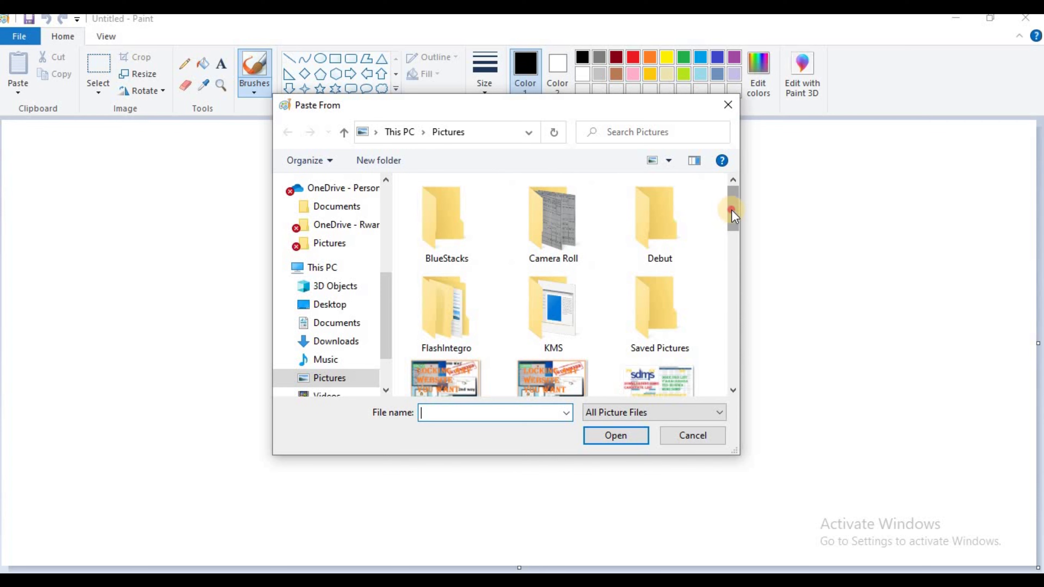
{"action": "left_click_drag", "start_coordinate": [734, 214], "coordinate": [720, 252]}
{"action": "scroll", "coordinate": [720, 254], "scroll_direction": "down", "scroll_amount": 1}
{"action": "scroll", "coordinate": [720, 255], "scroll_direction": "up", "scroll_amount": 1}
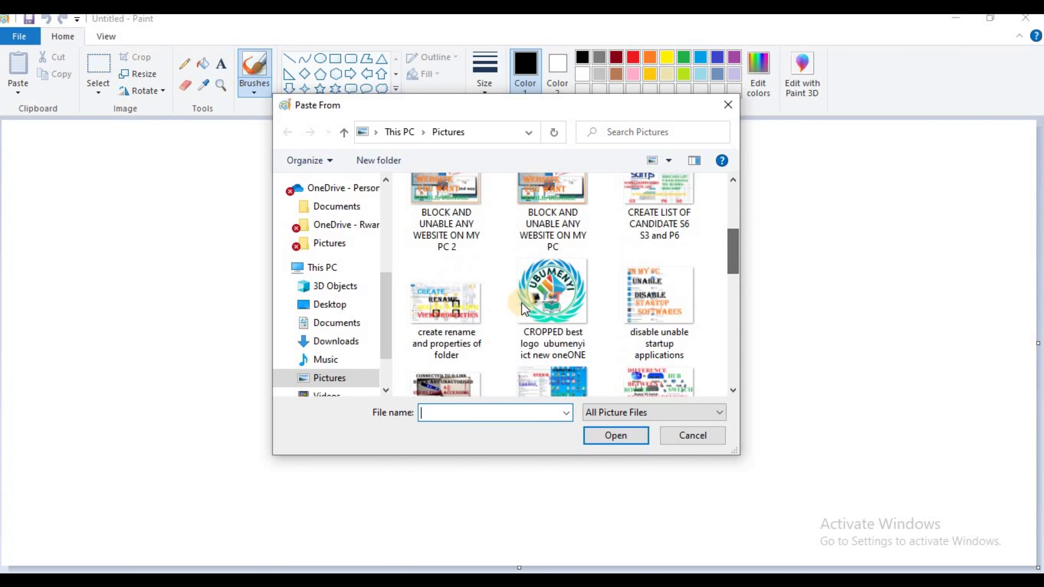
{"action": "left_click", "coordinate": [552, 303]}
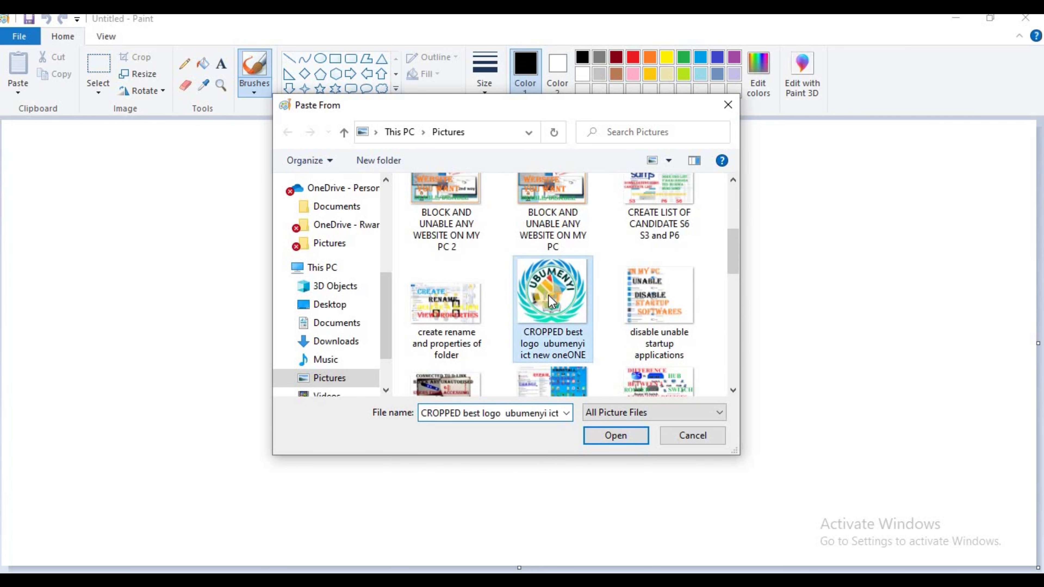
{"action": "left_click", "coordinate": [605, 436]}
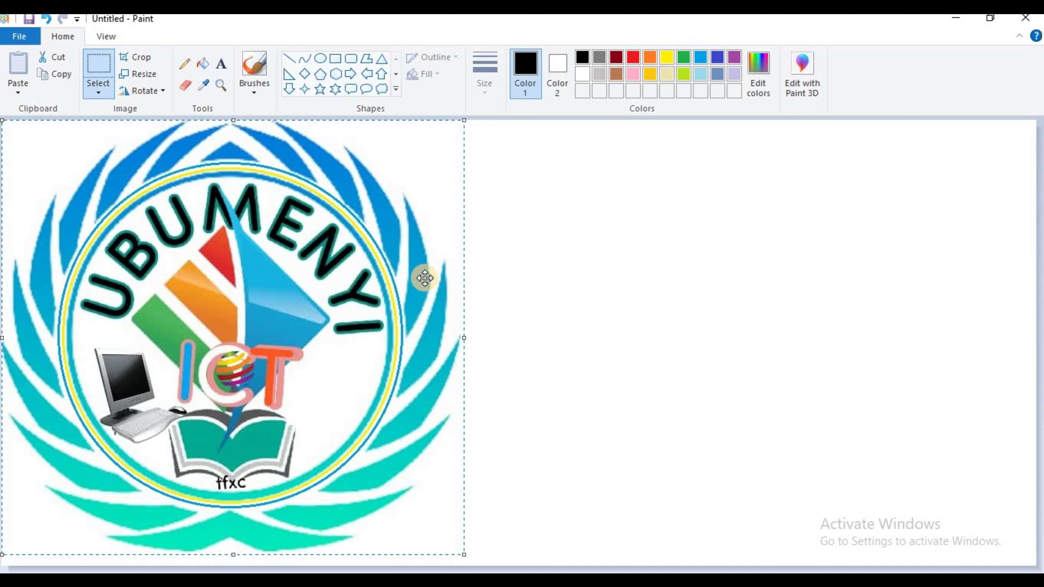
{"action": "left_click", "coordinate": [559, 294]}
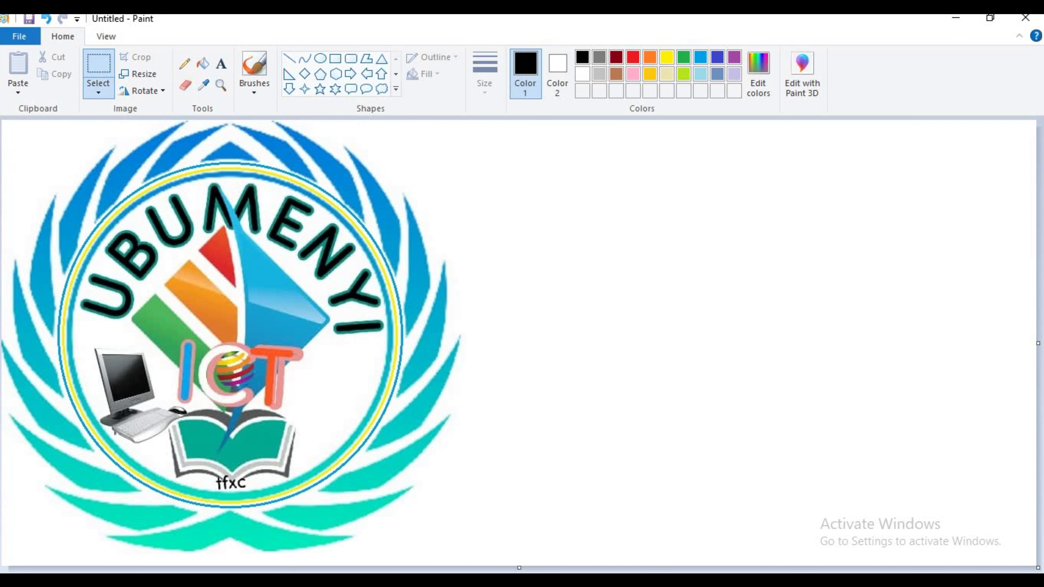
- Add the text "TV" just beside ICT on the logo and enlarge its text box slightly
{"action": "left_click", "coordinate": [222, 66]}
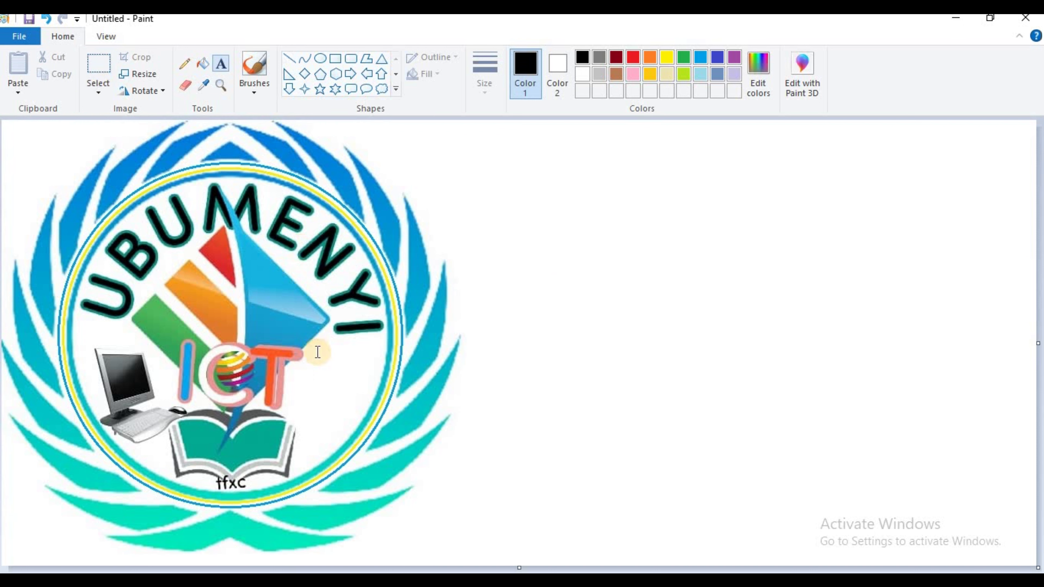
{"action": "left_click", "coordinate": [310, 379]}
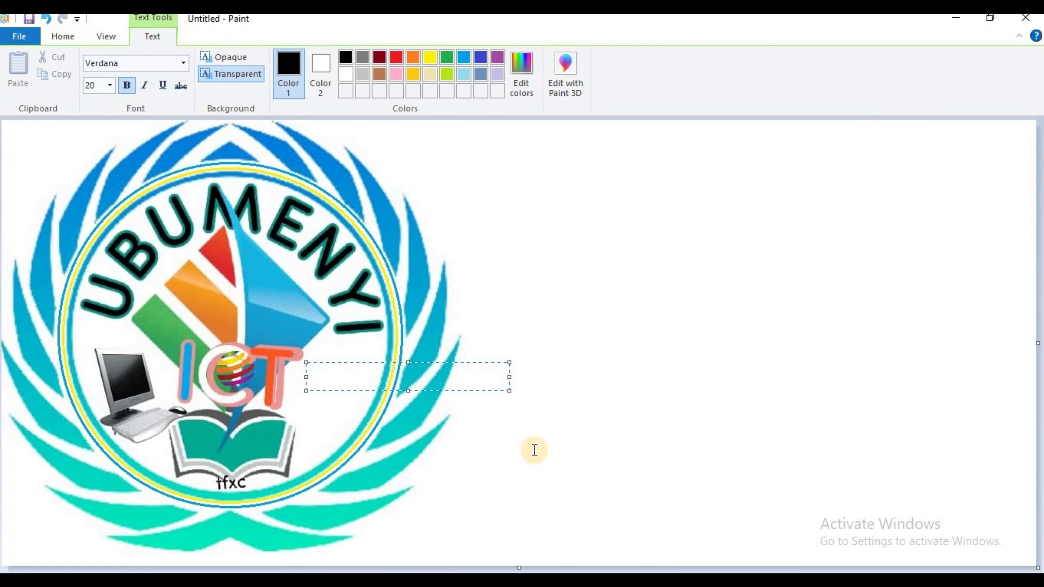
{"action": "type", "text": "TV"}
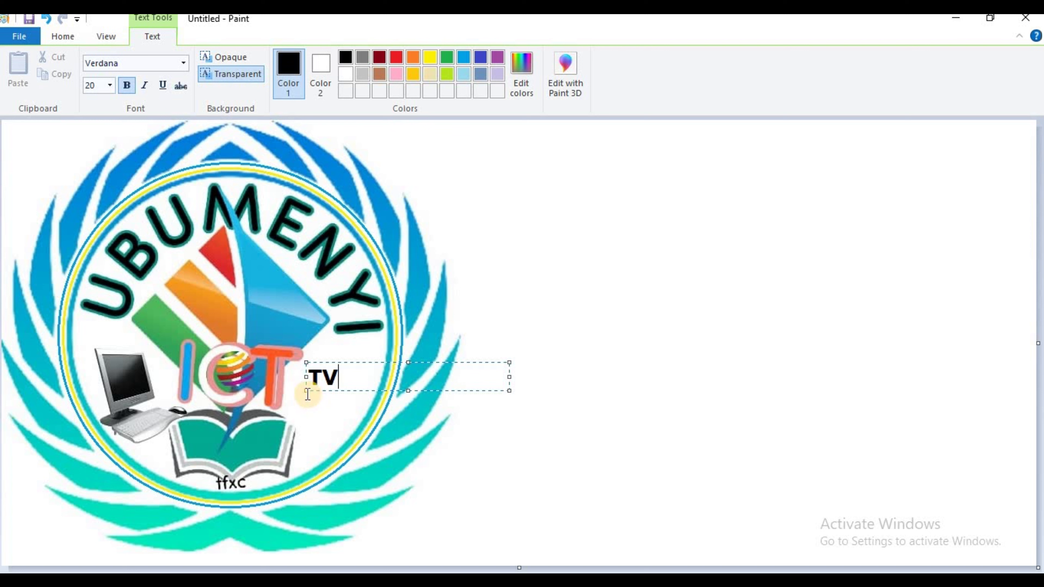
{"action": "left_click_drag", "start_coordinate": [306, 390], "coordinate": [302, 407]}
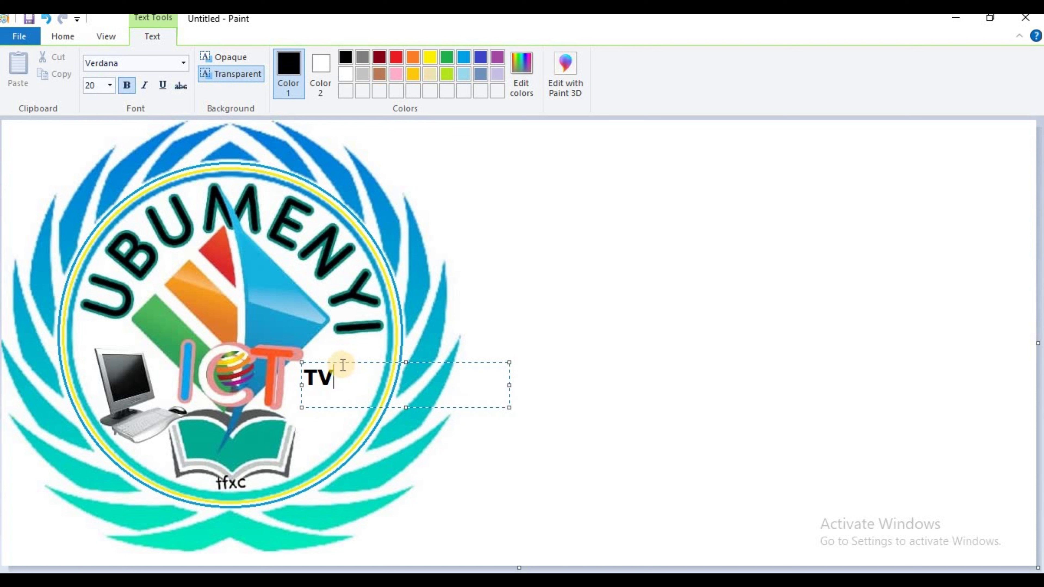
- Enlarge the "TV" text to font size 48, and extend and reposition its text box right beside ICT
{"action": "mouse_move", "coordinate": [324, 362]}
{"action": "left_mouse_down"}
{"action": "mouse_move", "coordinate": [333, 360]}
{"action": "mouse_move", "coordinate": [303, 374]}
{"action": "left_mouse_up"}
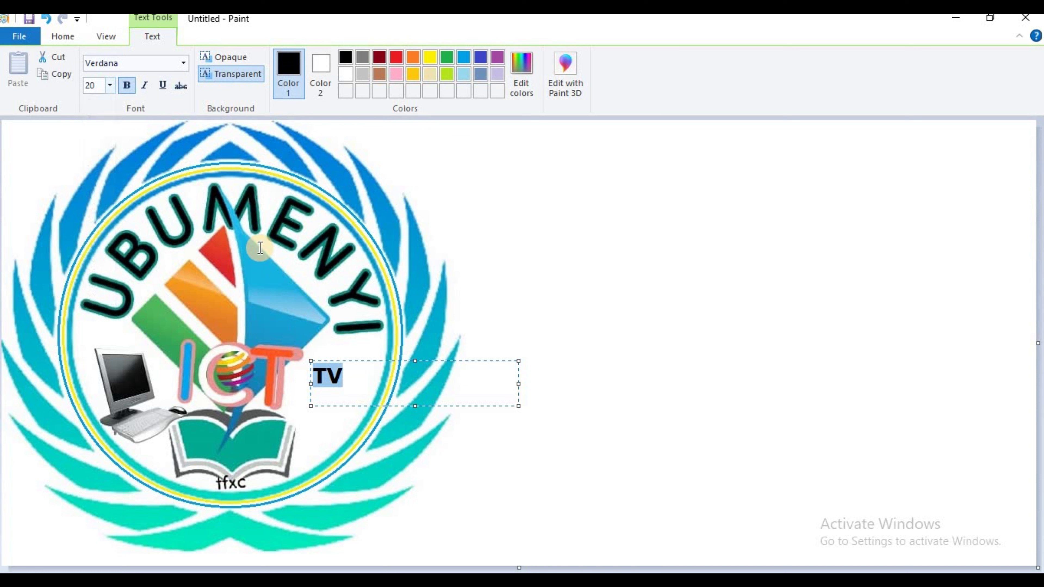
{"action": "left_click", "coordinate": [109, 85]}
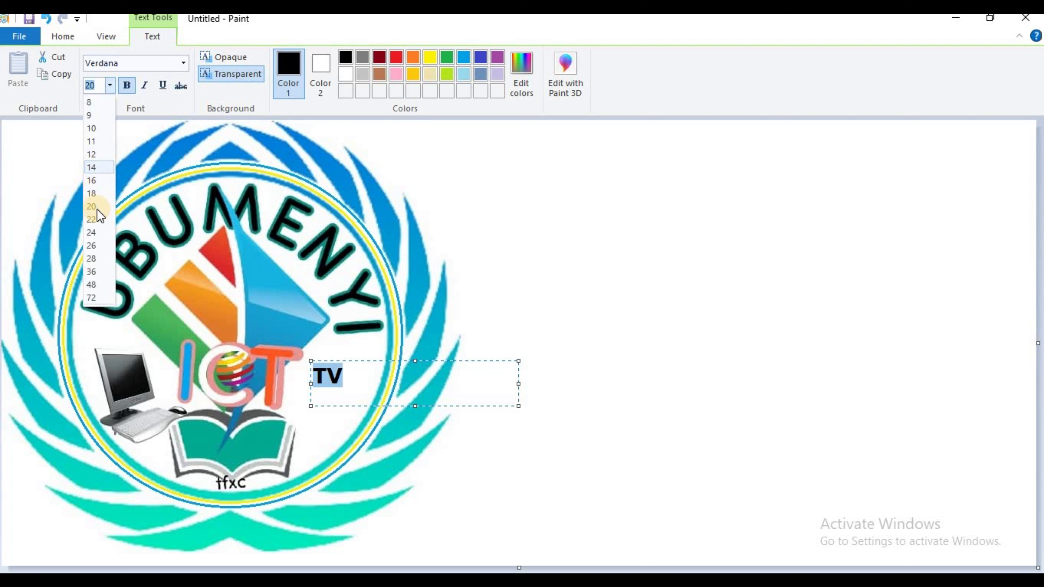
{"action": "left_click", "coordinate": [93, 258]}
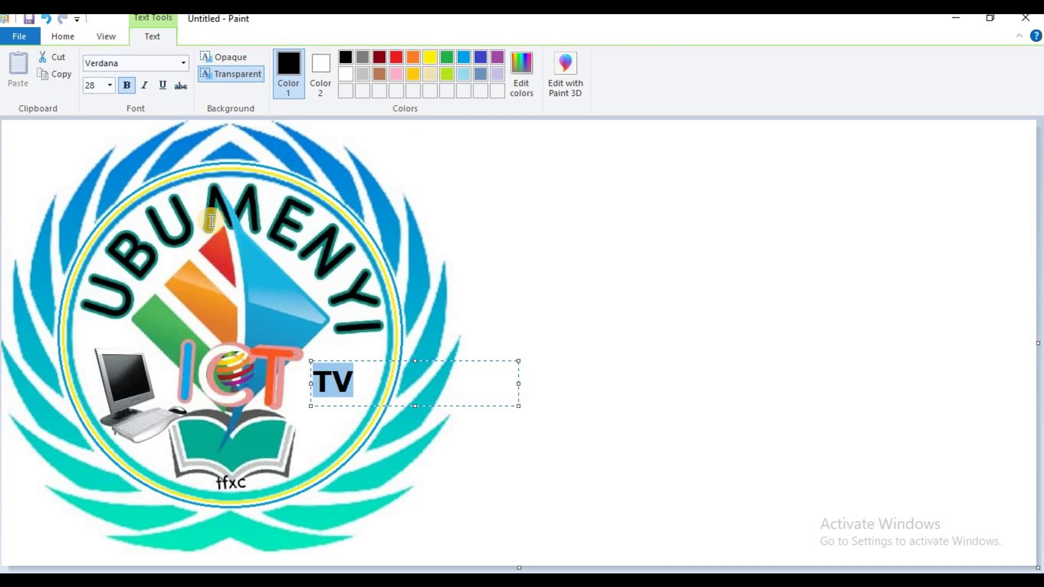
{"action": "left_click", "coordinate": [110, 86]}
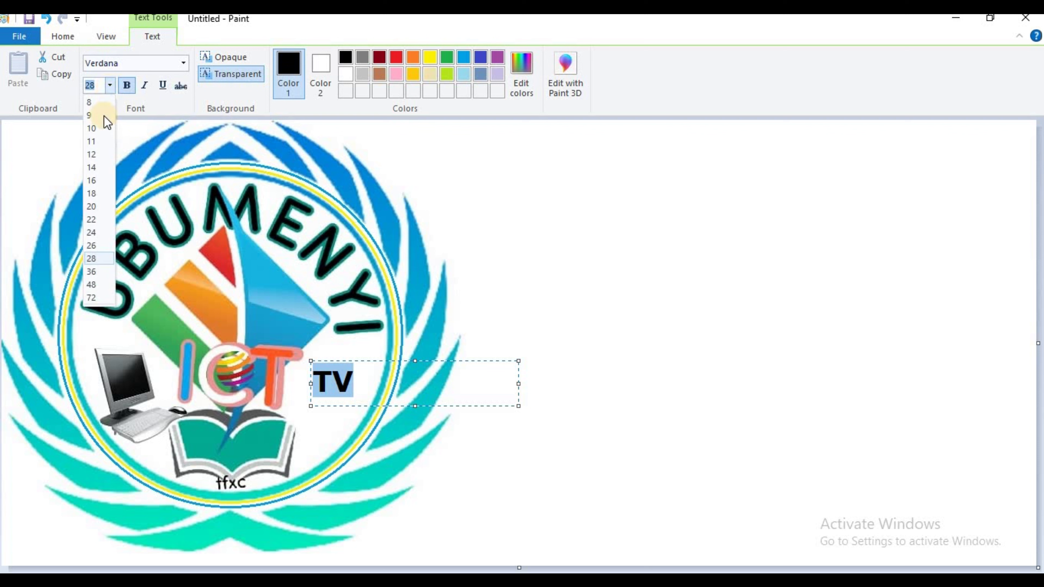
{"action": "left_click", "coordinate": [91, 285]}
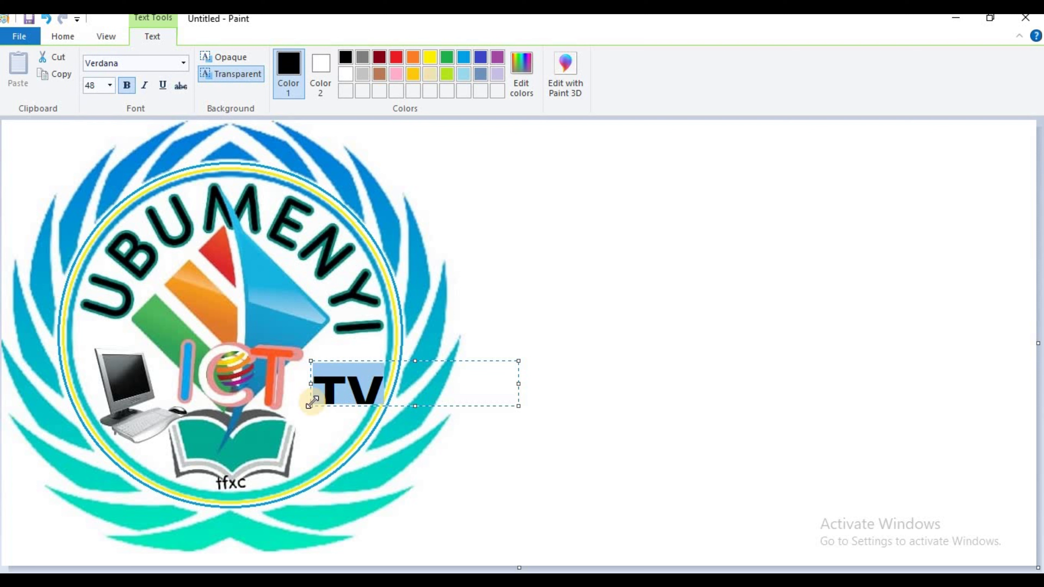
{"action": "left_click_drag", "start_coordinate": [311, 406], "coordinate": [301, 425]}
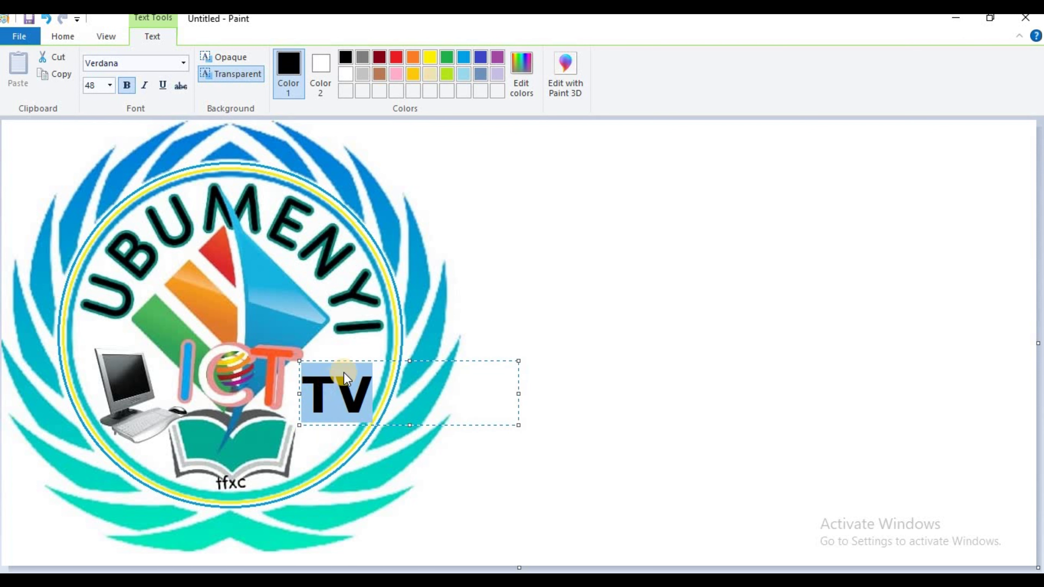
{"action": "left_click_drag", "start_coordinate": [386, 361], "coordinate": [389, 348]}
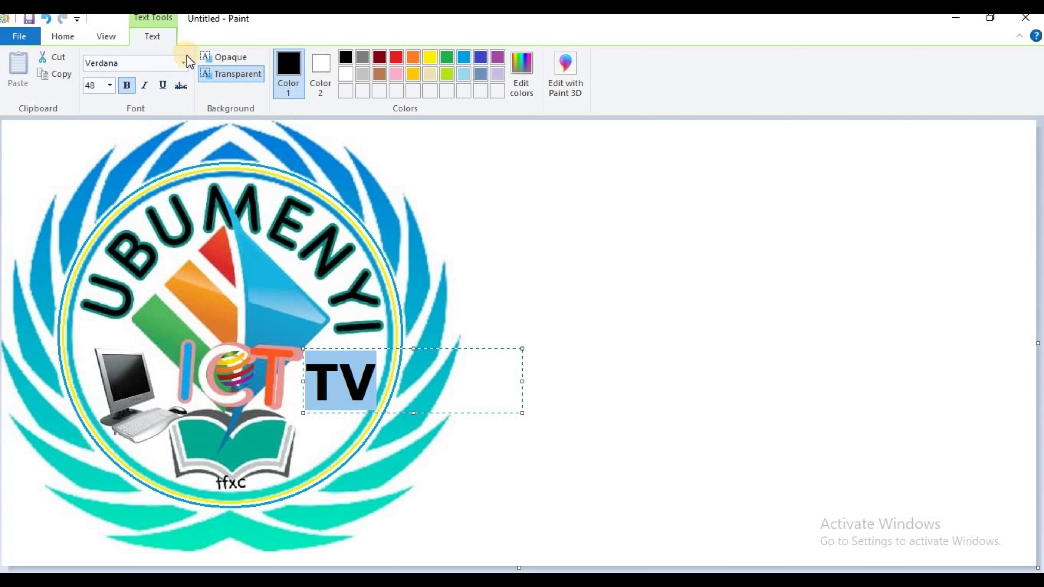
- Try the Gill Sans Ultra Bold font on the "TV" text and settle on Yu Gothic Medium
{"action": "left_click", "coordinate": [185, 65]}
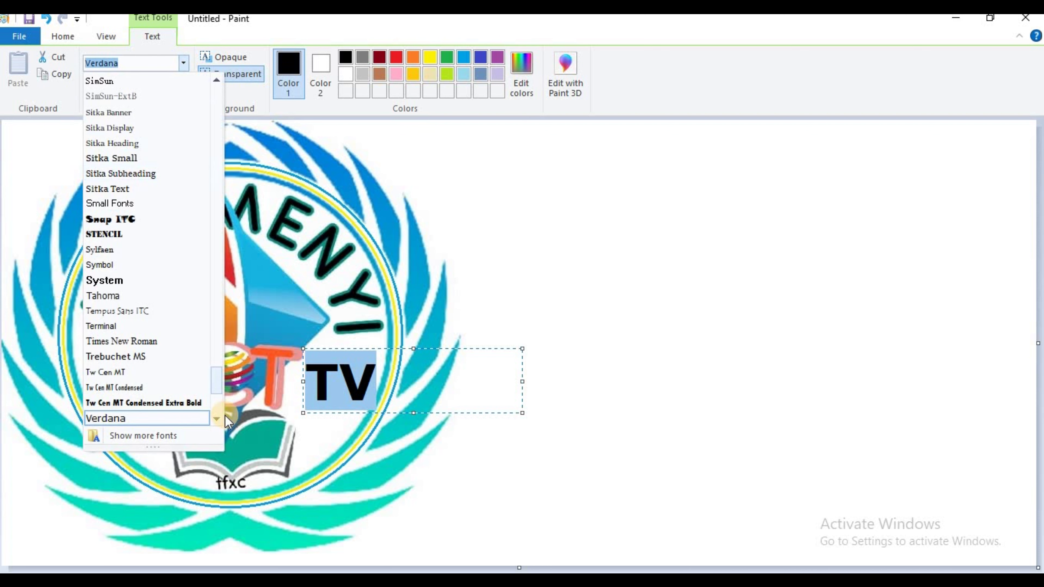
{"action": "left_click", "coordinate": [214, 372]}
{"action": "left_click_drag", "start_coordinate": [214, 369], "coordinate": [207, 238]}
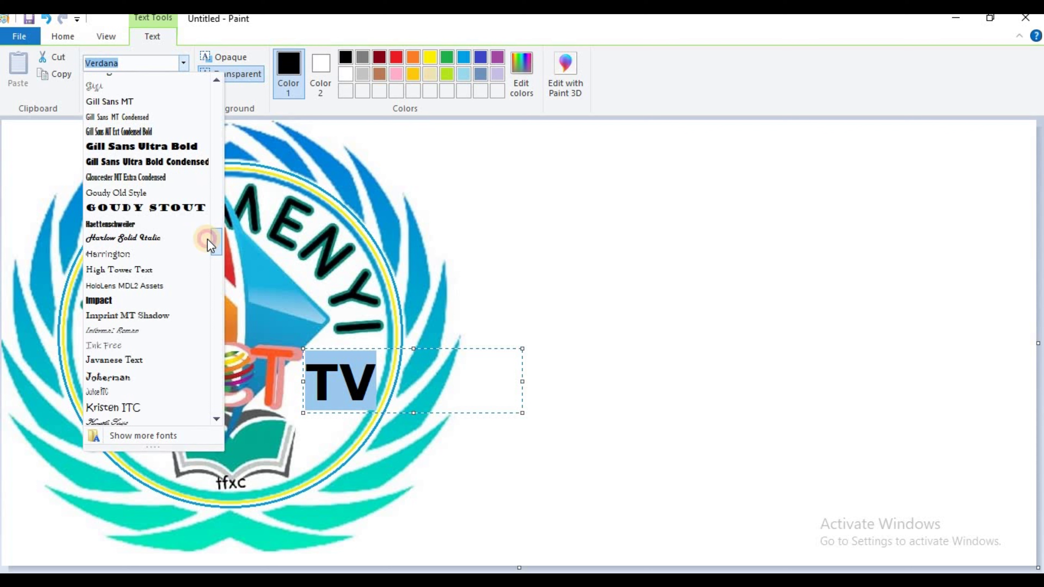
{"action": "left_click", "coordinate": [111, 146]}
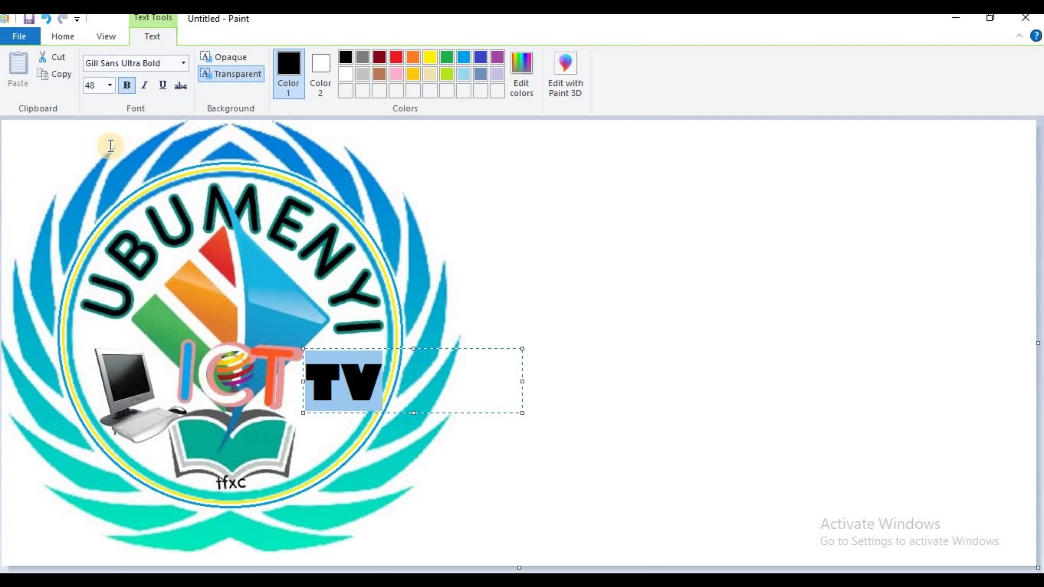
{"action": "left_click", "coordinate": [183, 63]}
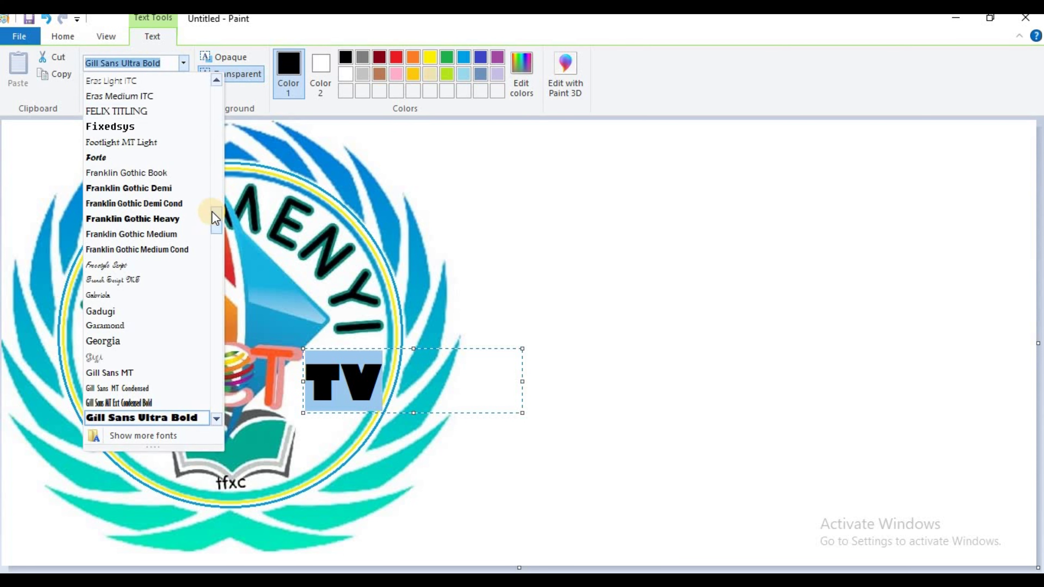
{"action": "left_click_drag", "start_coordinate": [212, 211], "coordinate": [203, 395]}
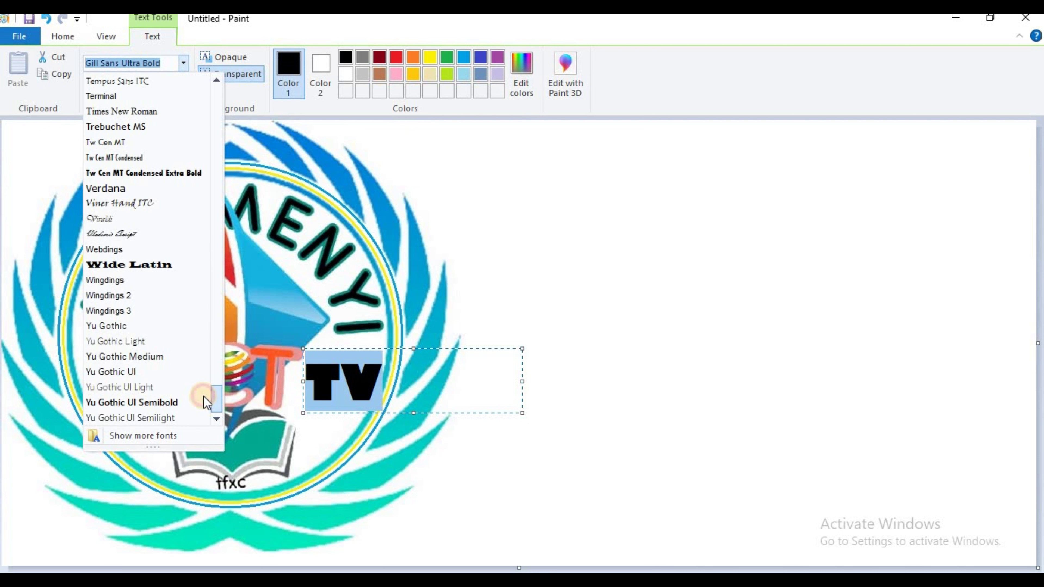
{"action": "left_click", "coordinate": [104, 356]}
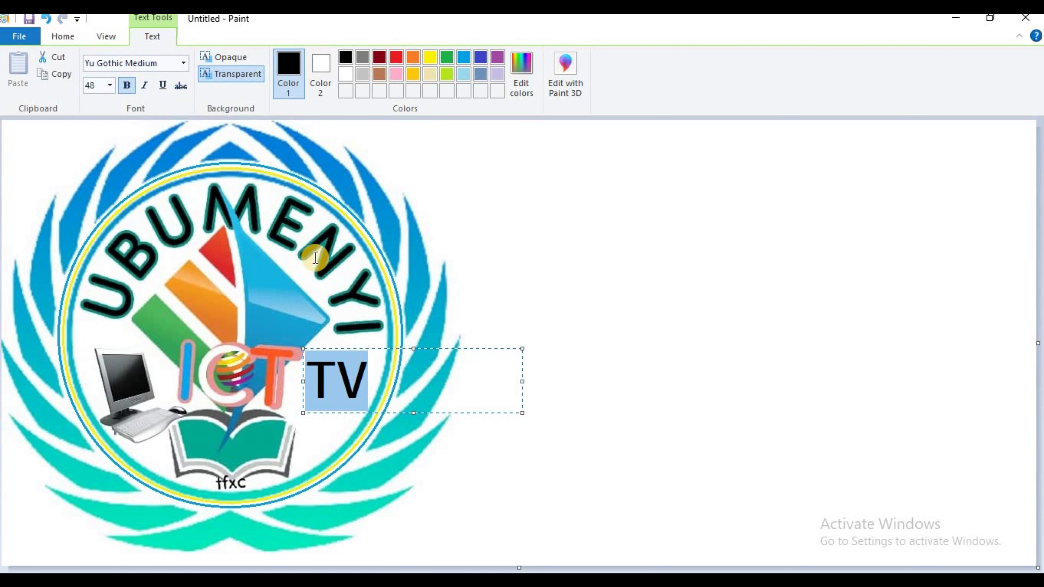
- Colour the "TV" text red, try italics and remove them, and place the text slightly farther from ICT
{"action": "left_click", "coordinate": [399, 55]}
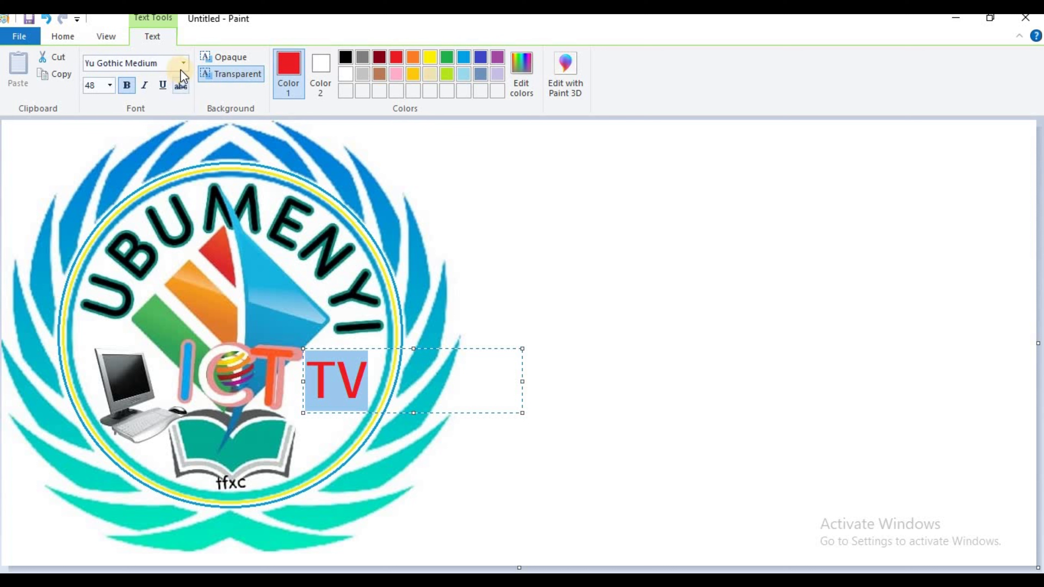
{"action": "left_click", "coordinate": [144, 85]}
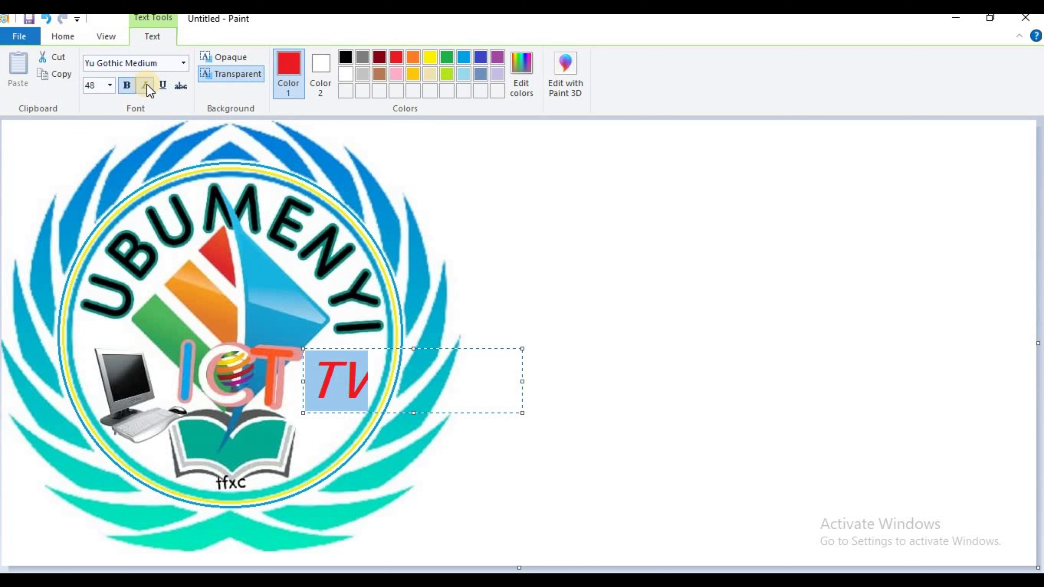
{"action": "left_click", "coordinate": [145, 85]}
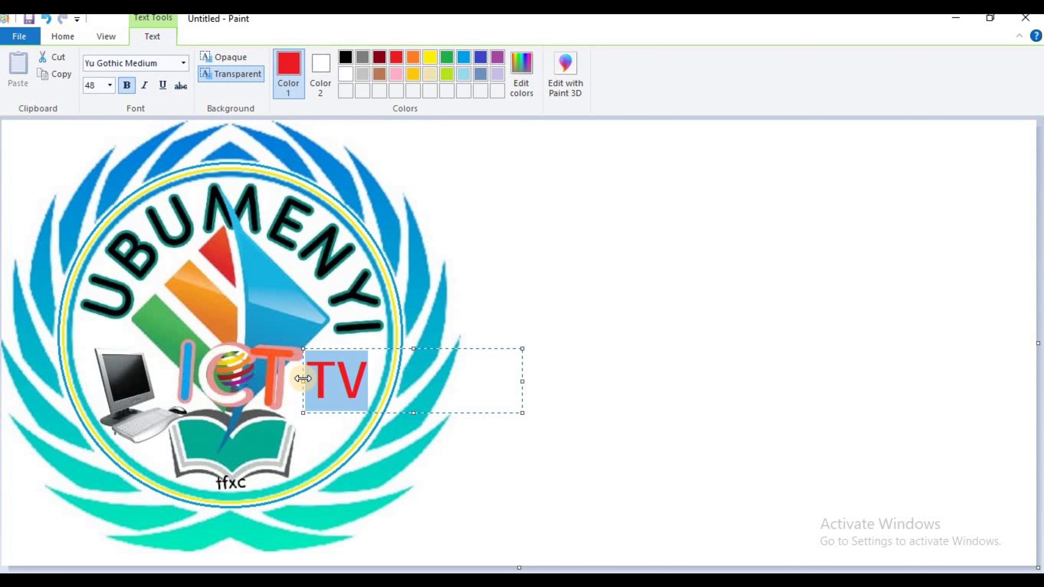
{"action": "left_click_drag", "start_coordinate": [302, 378], "coordinate": [311, 378]}
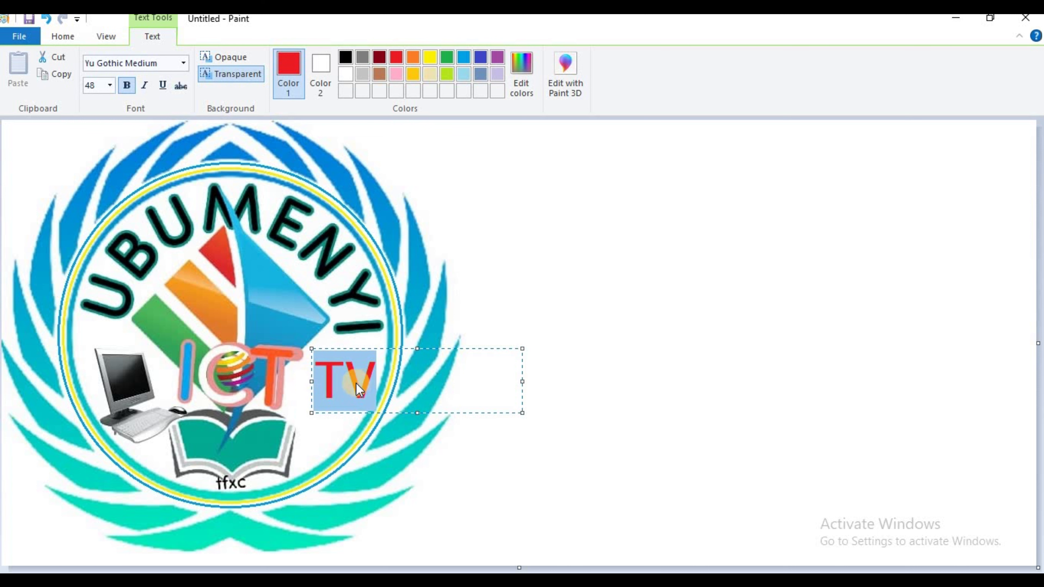
{"action": "left_click_drag", "start_coordinate": [287, 294], "coordinate": [140, 119]}
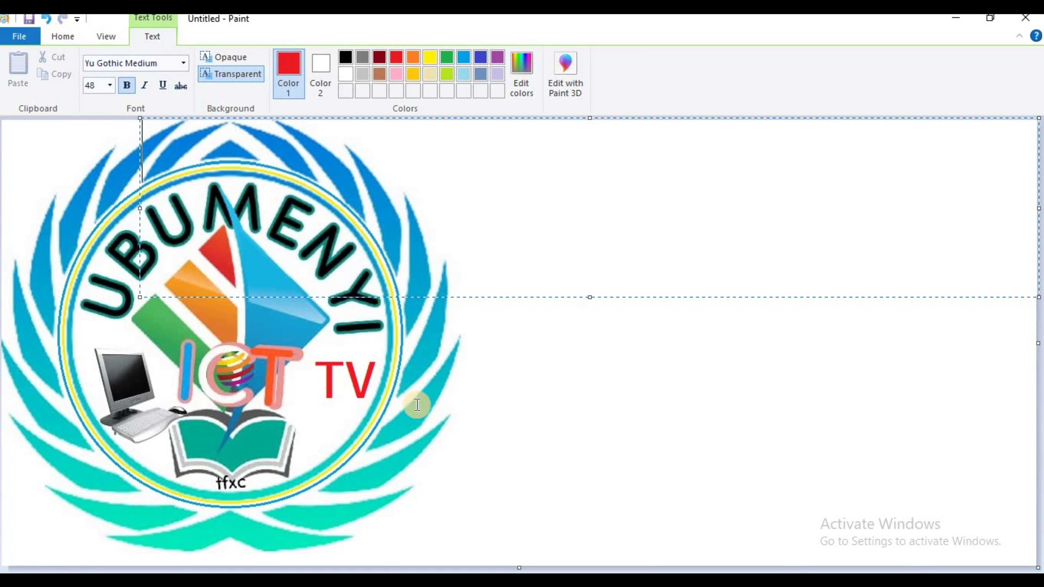
{"action": "left_click", "coordinate": [437, 398]}
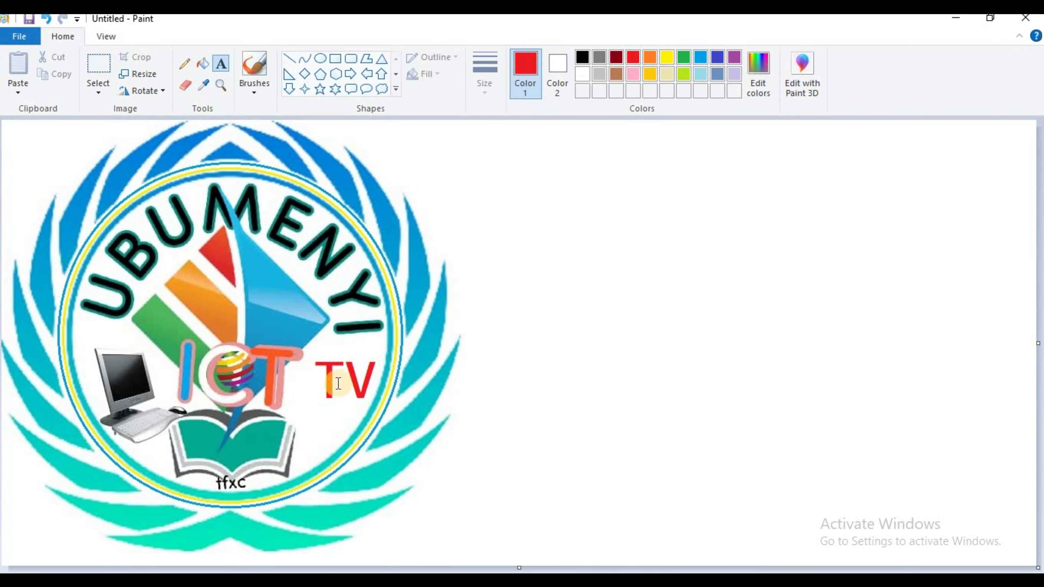
- Try to reselect the placed "TV" text, and remove it from the logo with the Eraser
{"action": "left_click", "coordinate": [320, 374]}
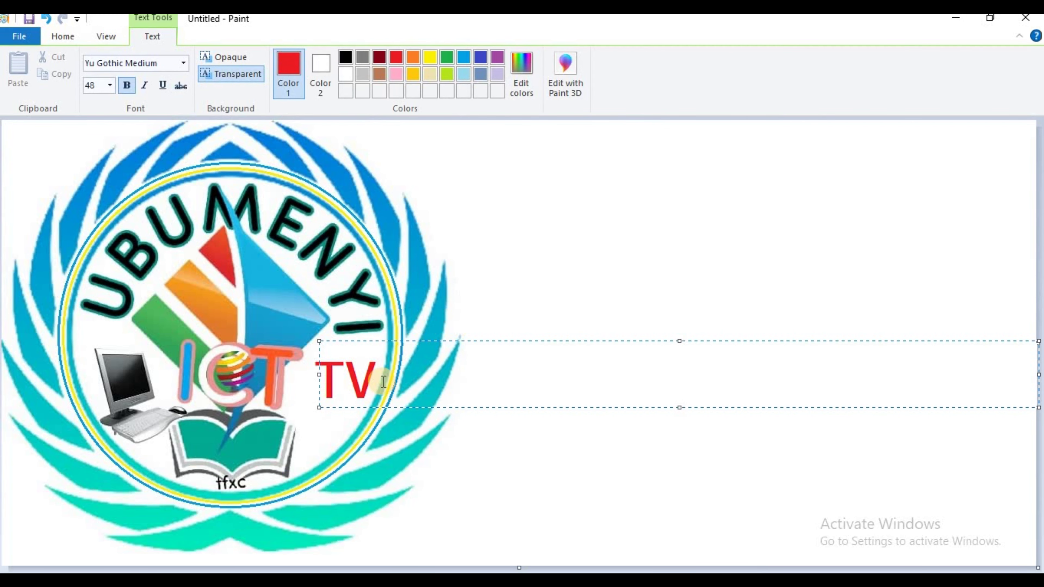
{"action": "left_click", "coordinate": [468, 460]}
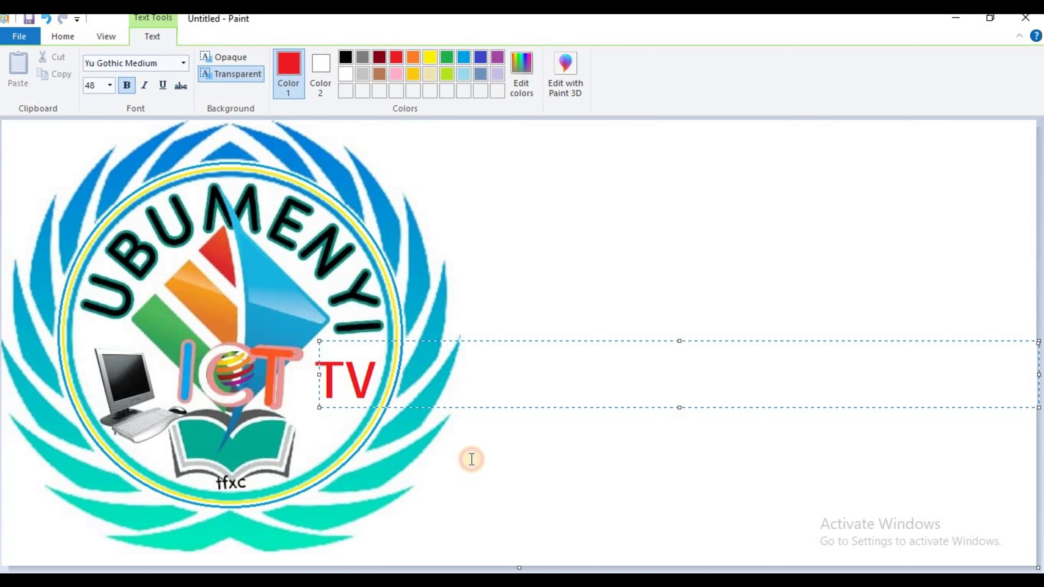
{"action": "left_click", "coordinate": [185, 86]}
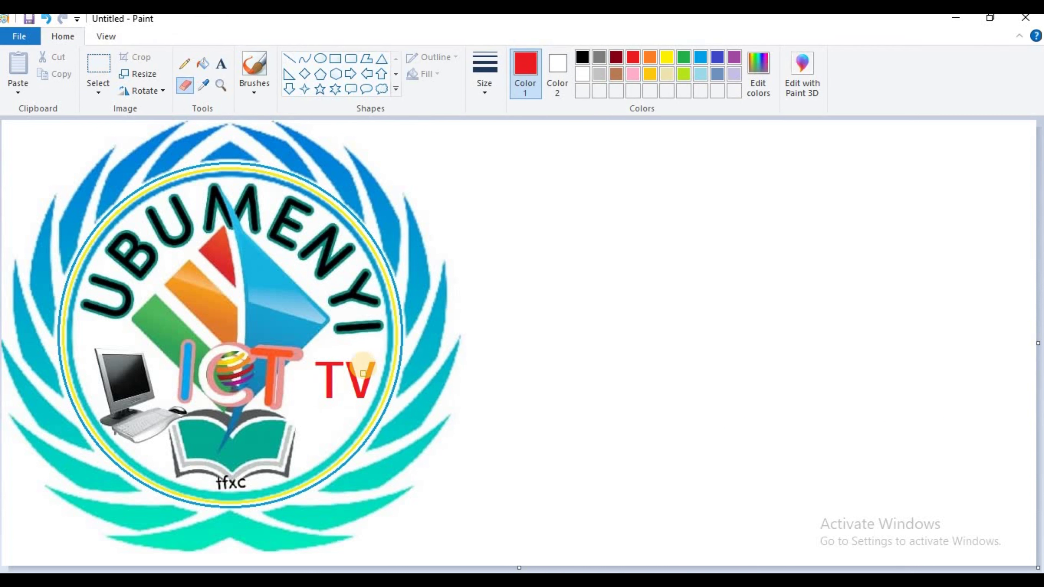
{"action": "mouse_move", "coordinate": [374, 358]}
{"action": "left_mouse_down"}
{"action": "mouse_move", "coordinate": [361, 401]}
{"action": "mouse_move", "coordinate": [355, 362]}
{"action": "mouse_move", "coordinate": [347, 359]}
{"action": "mouse_move", "coordinate": [358, 394]}
{"action": "mouse_move", "coordinate": [347, 366]}
{"action": "left_mouse_up"}
{"action": "mouse_move", "coordinate": [336, 365]}
{"action": "left_mouse_down"}
{"action": "mouse_move", "coordinate": [306, 363]}
{"action": "mouse_move", "coordinate": [338, 360]}
{"action": "mouse_move", "coordinate": [327, 367]}
{"action": "mouse_move", "coordinate": [331, 411]}
{"action": "mouse_move", "coordinate": [330, 366]}
{"action": "mouse_move", "coordinate": [340, 389]}
{"action": "mouse_move", "coordinate": [342, 373]}
{"action": "mouse_move", "coordinate": [329, 399]}
{"action": "mouse_move", "coordinate": [283, 428]}
{"action": "left_mouse_up"}
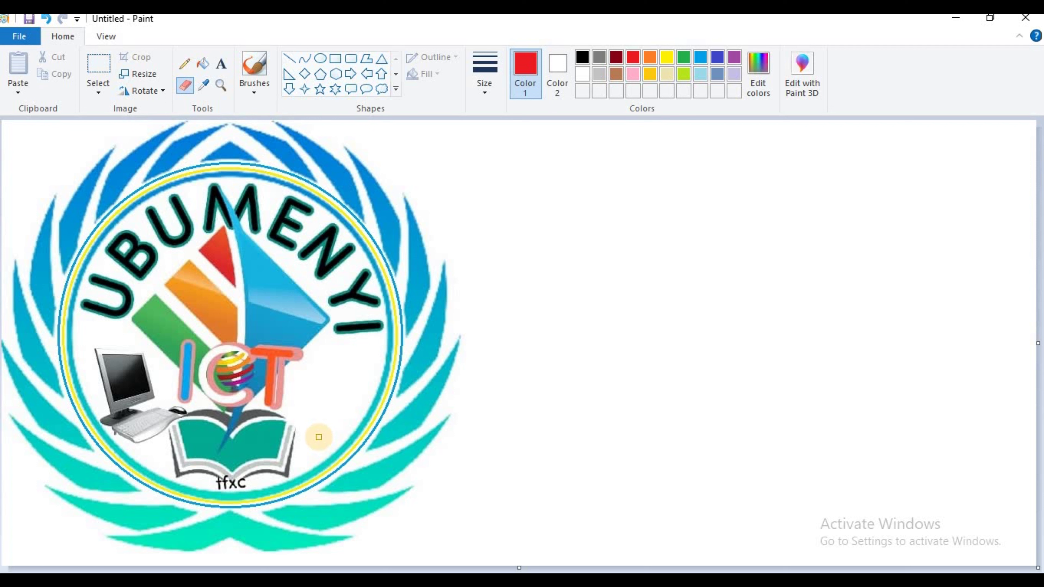
- Add the text "TV" in red on the logo, slightly lower than ICT and beside the open book
{"action": "left_click", "coordinate": [219, 63]}
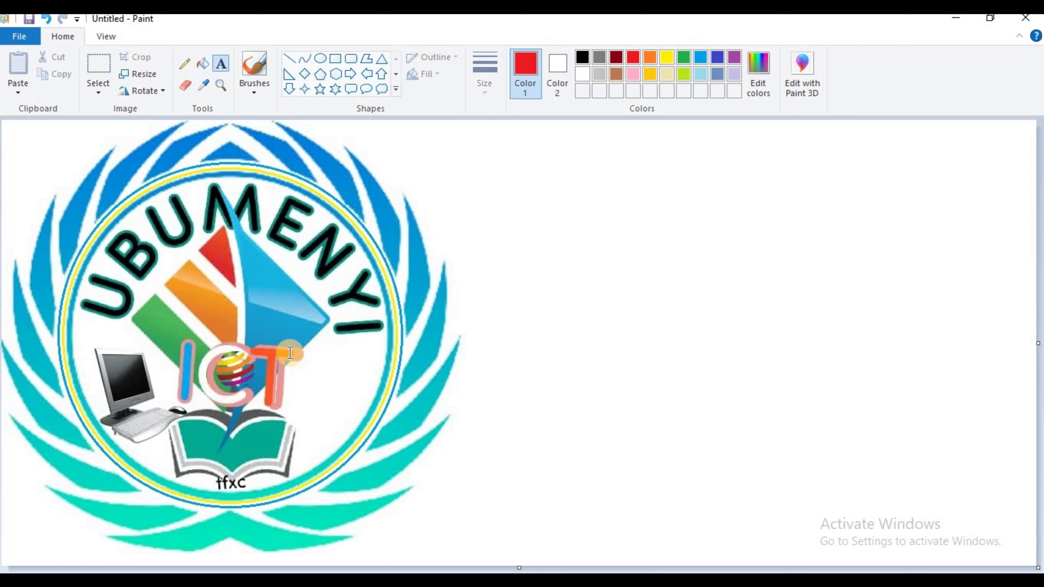
{"action": "left_click", "coordinate": [303, 417]}
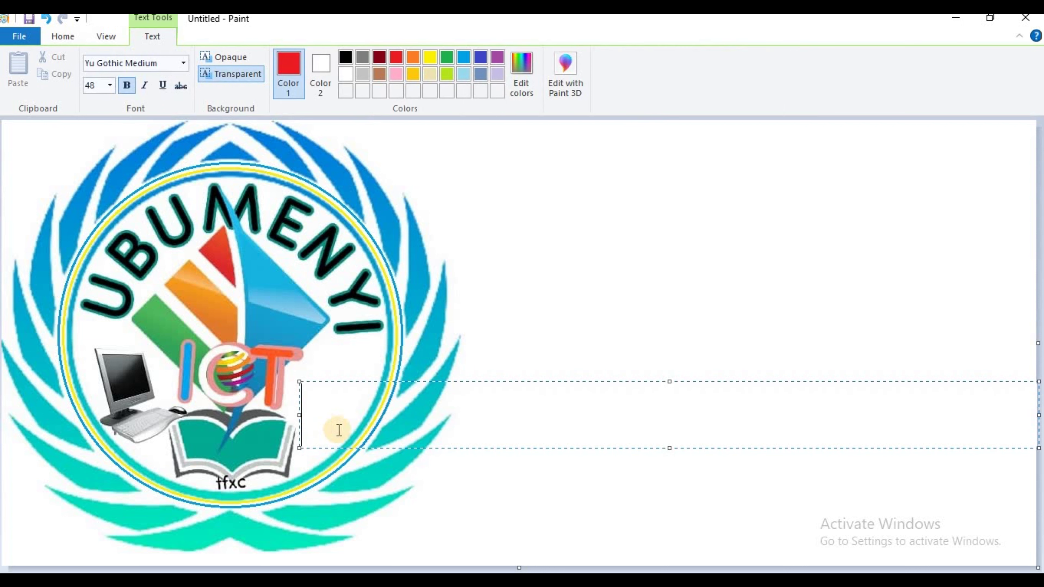
{"action": "type", "text": "TV"}
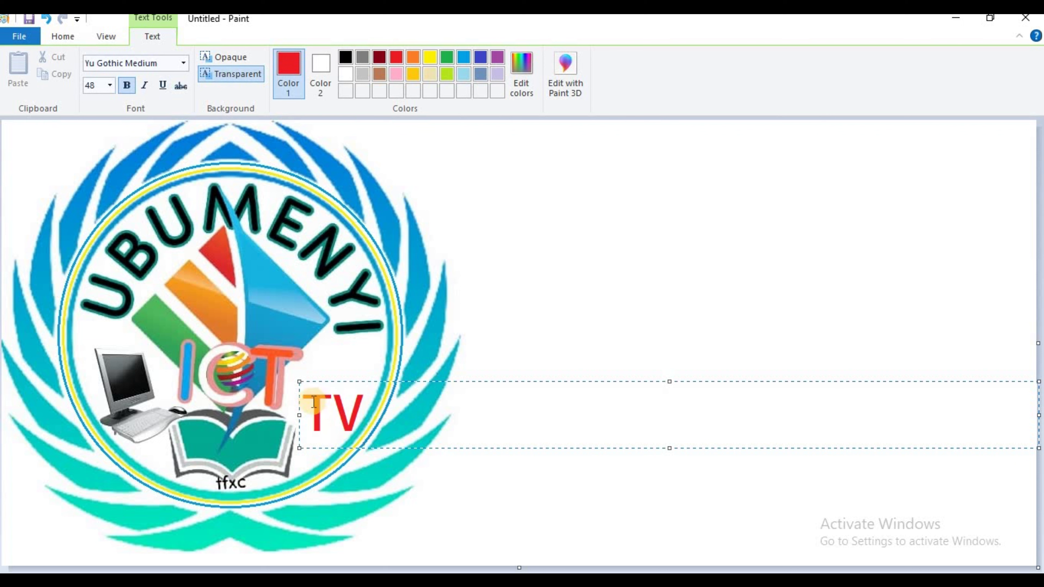
{"action": "left_click", "coordinate": [424, 462]}
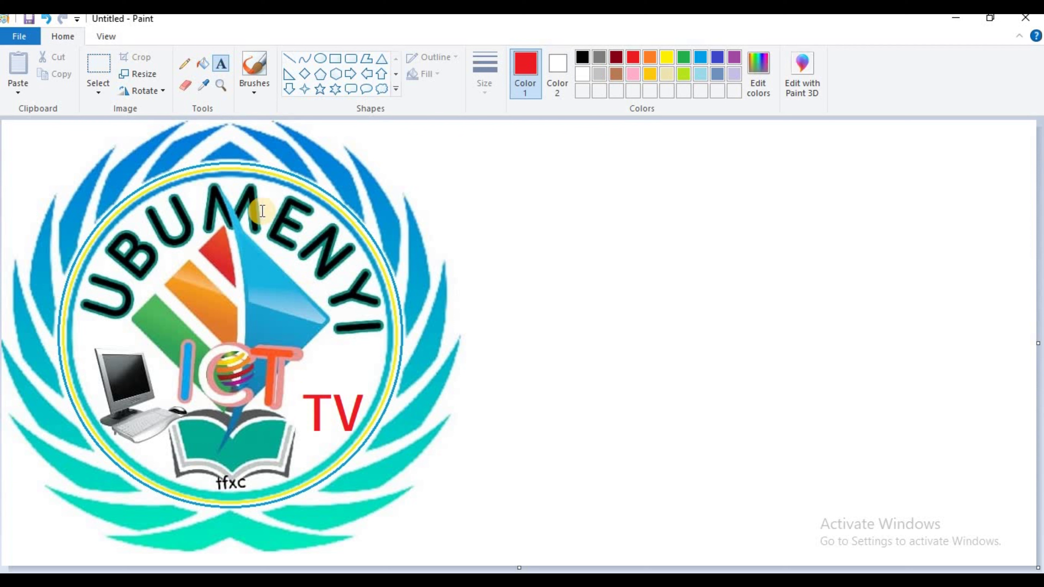
- Select the rectangular area around the red "TV" text, undo the text's addition and clear the remaining selection
{"action": "left_click", "coordinate": [99, 69]}
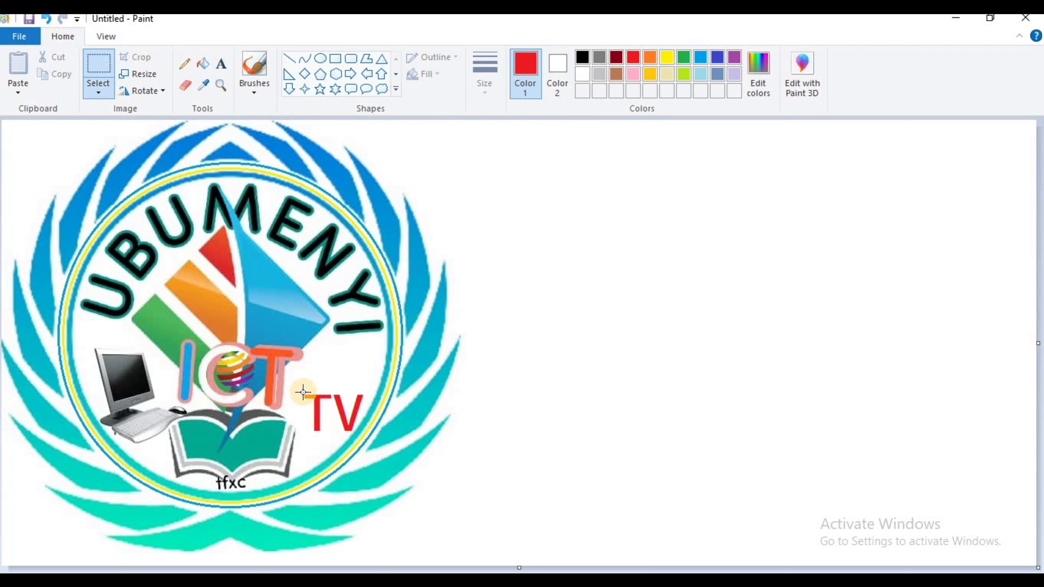
{"action": "left_click_drag", "start_coordinate": [303, 393], "coordinate": [365, 431]}
{"action": "left_click_drag", "start_coordinate": [365, 430], "coordinate": [366, 432]}
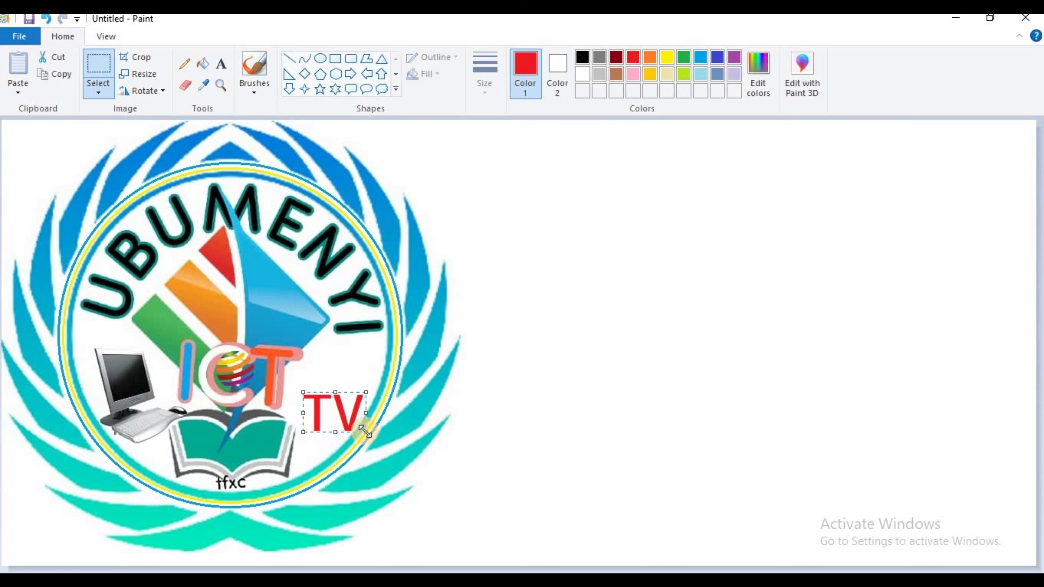
{"action": "left_click", "coordinate": [46, 19]}
{"action": "left_click", "coordinate": [45, 19]}
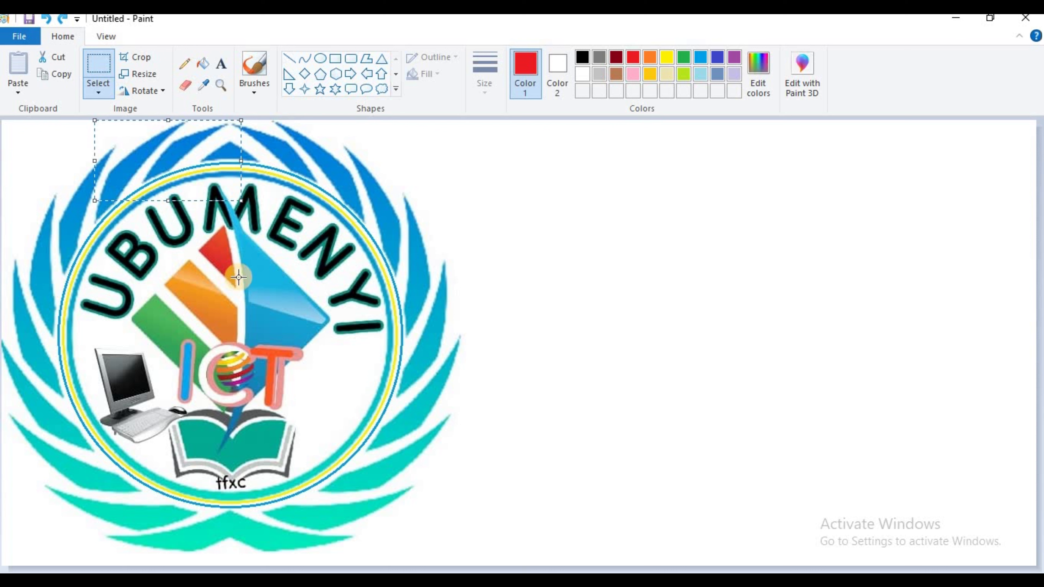
{"action": "left_click", "coordinate": [613, 298]}
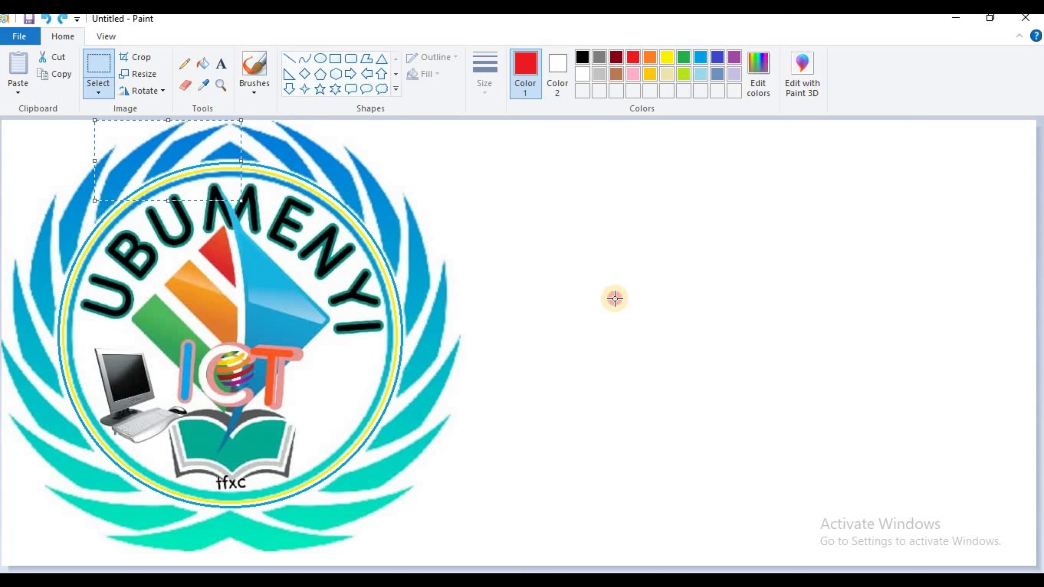
- Activate the Text tool again for placing text on the logo
{"action": "left_click", "coordinate": [226, 64]}
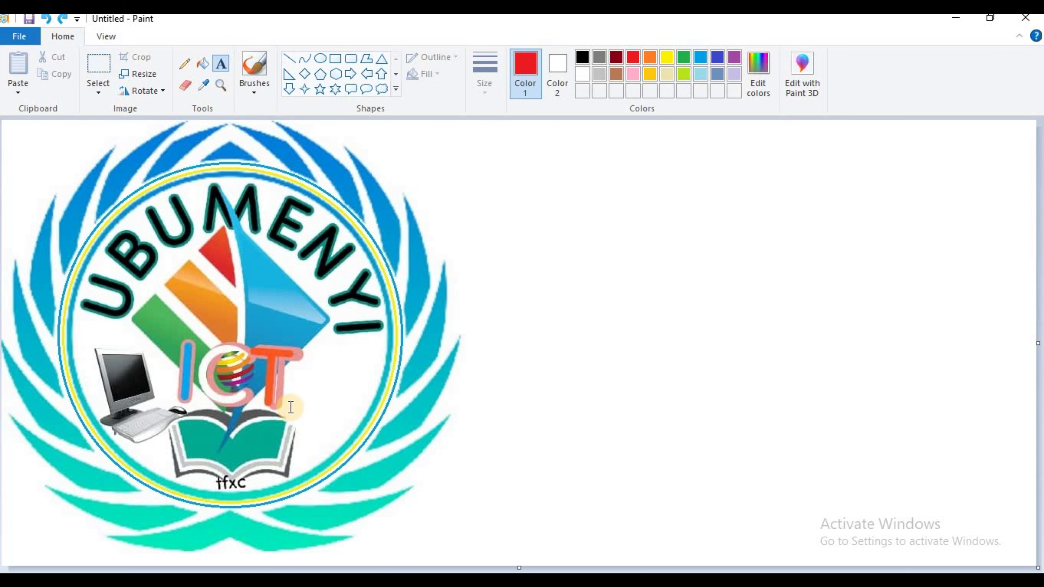